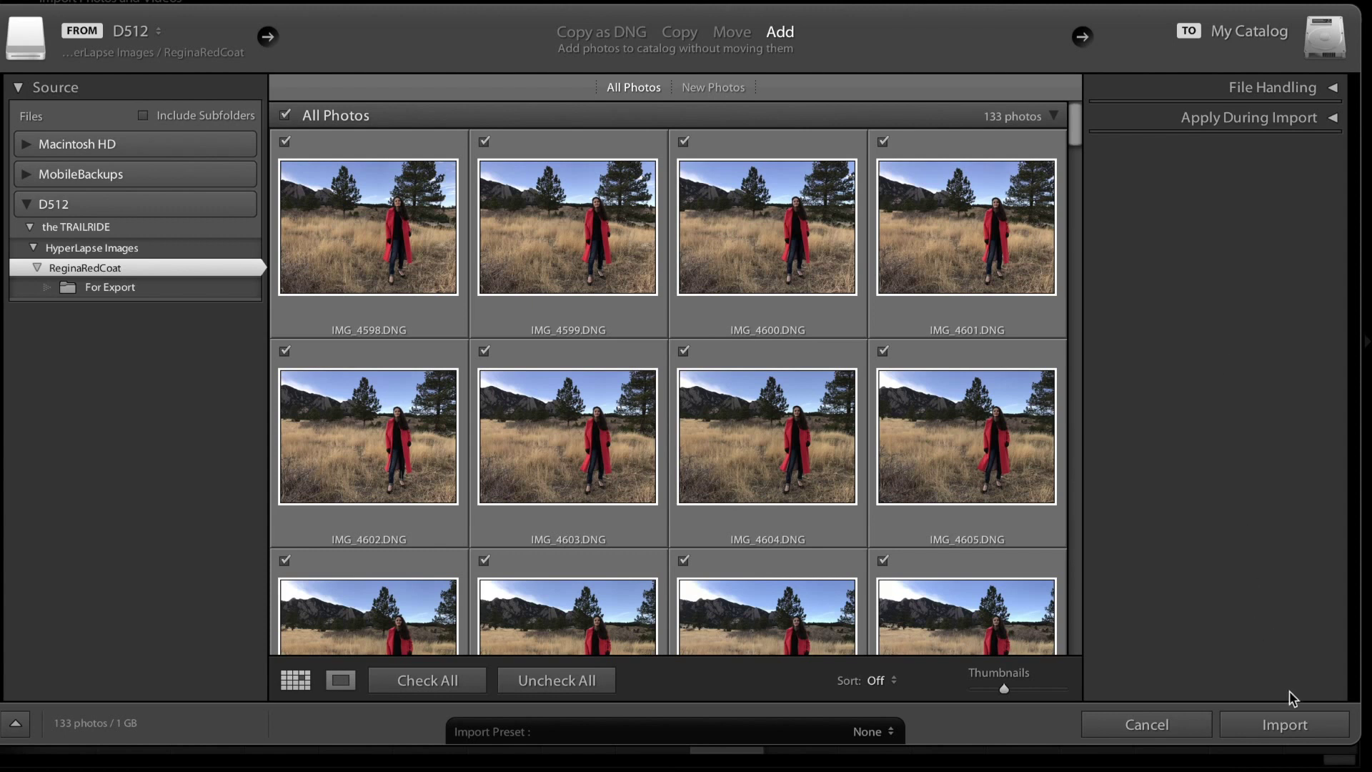
Add all checked photos from the ReginaRedCoat folder to the catalog and open the first photo for developing.
left_click(1288, 731)
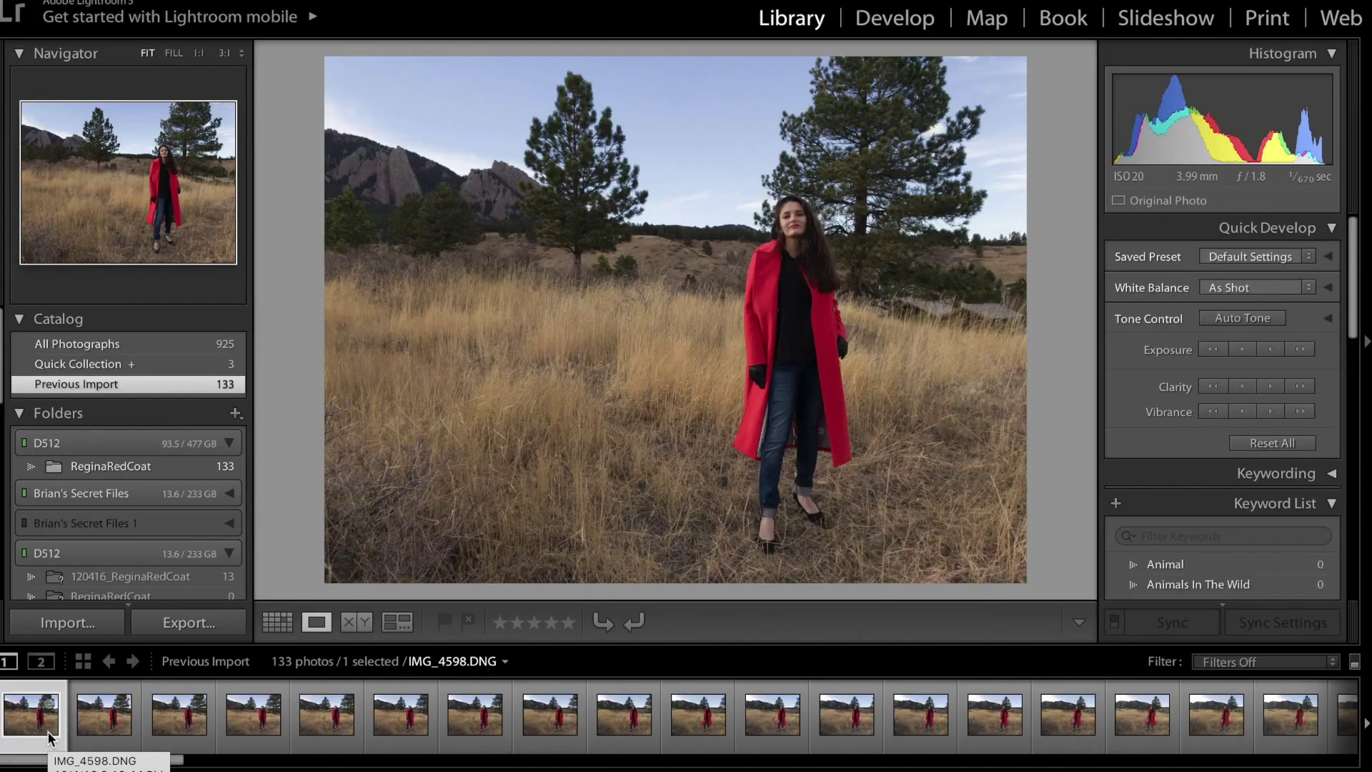
left_click(886, 26)
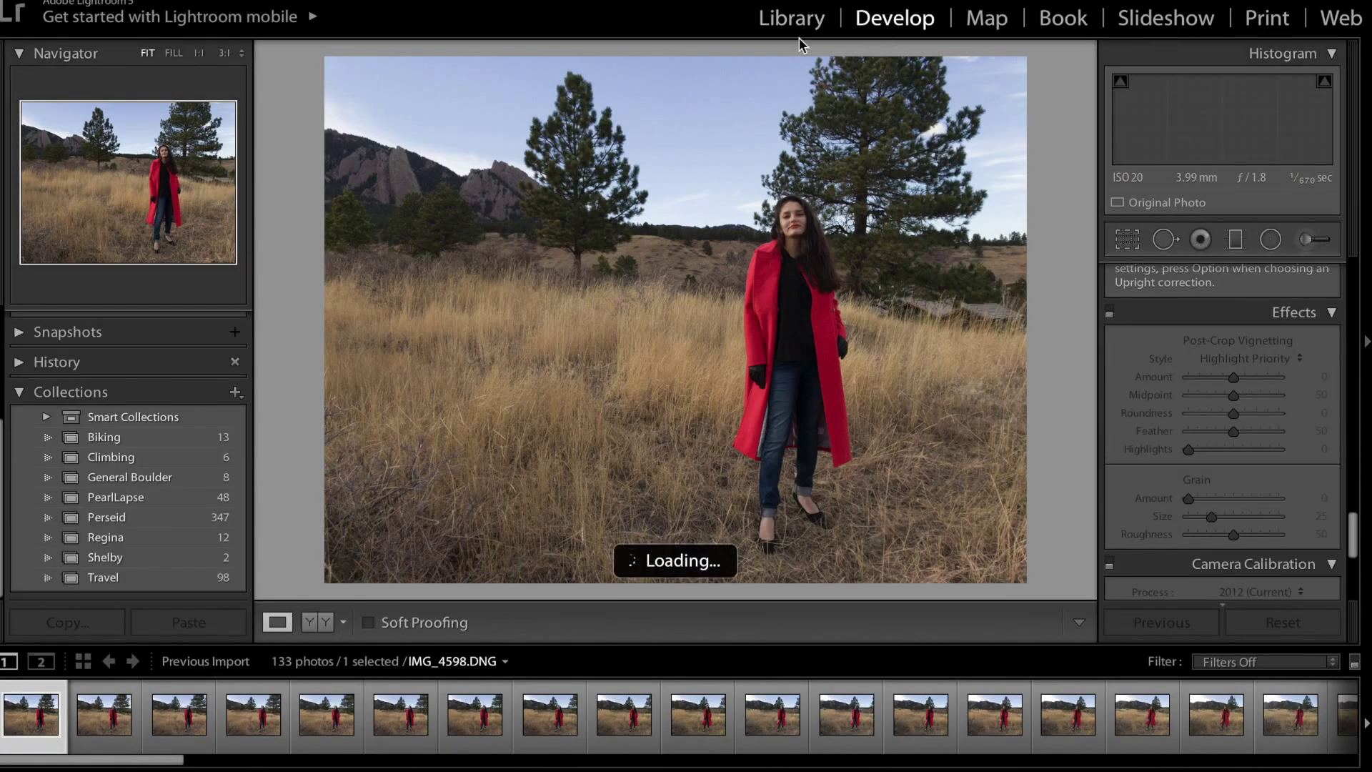
Set the first photo's Highlights to -50, Shadows to +55, Whites to +24, Blacks to -36, Clarity to +44 and Vibrance to +33.
left_click_drag(1233, 480, 1217, 533)
scroll(1229, 486, "down", 3)
left_click_drag(1235, 435, 1259, 435)
left_click_drag(1234, 453, 1248, 453)
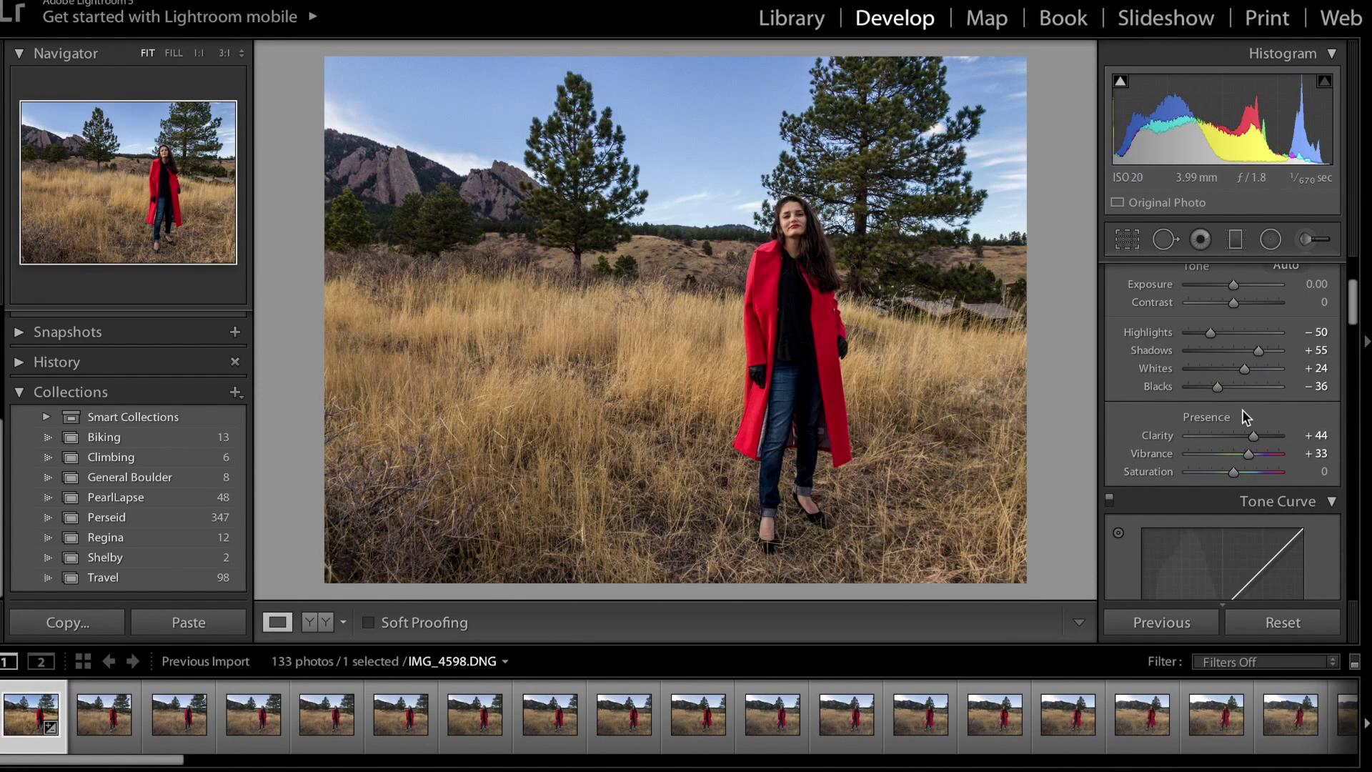
Select all imported photos and synchronize the develop settings of IMG_4598 to them, keeping the checked setting groups.
left_click(928, 713)
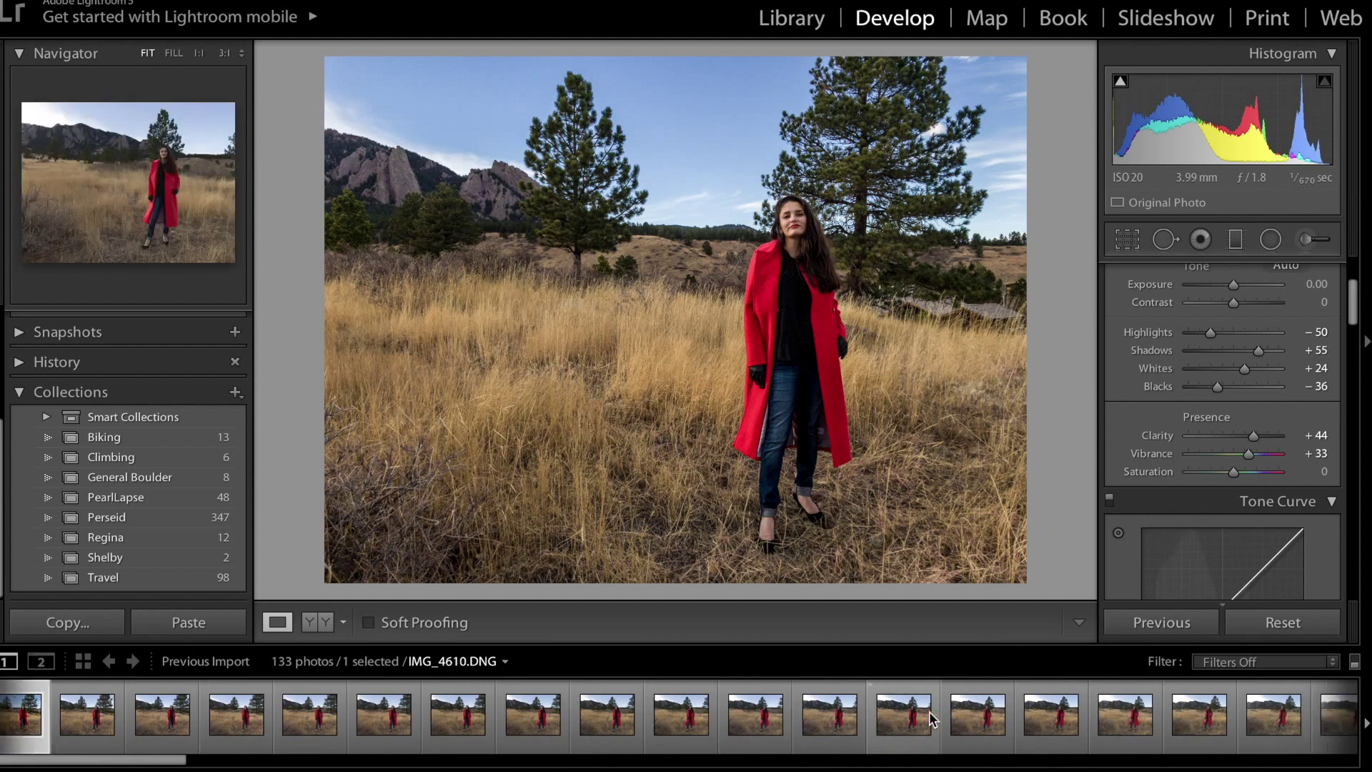
key("Right")
key("Right")
key("Right")
key("Right")
key("Right")
key("Right")
key("Right")
key("Right")
key("Right")
key("Right")
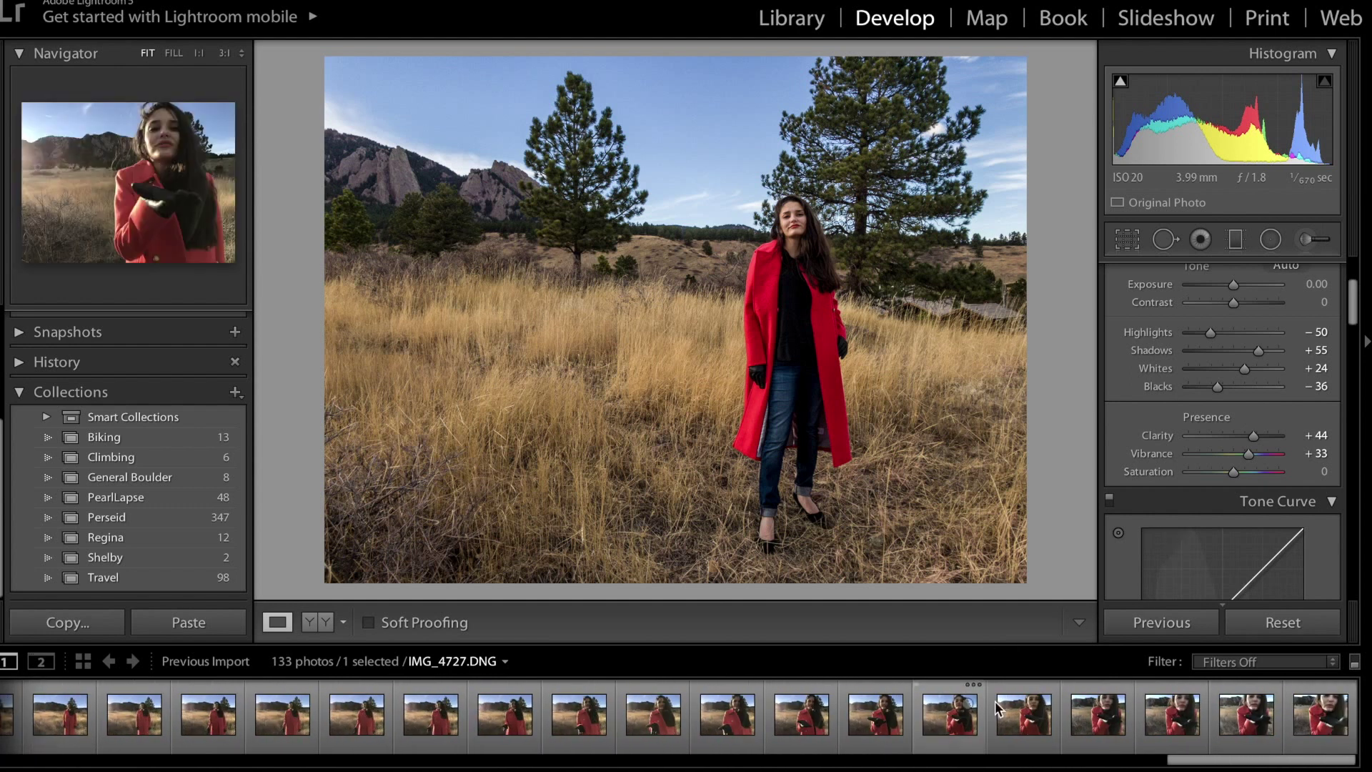
key("ctrl+a")
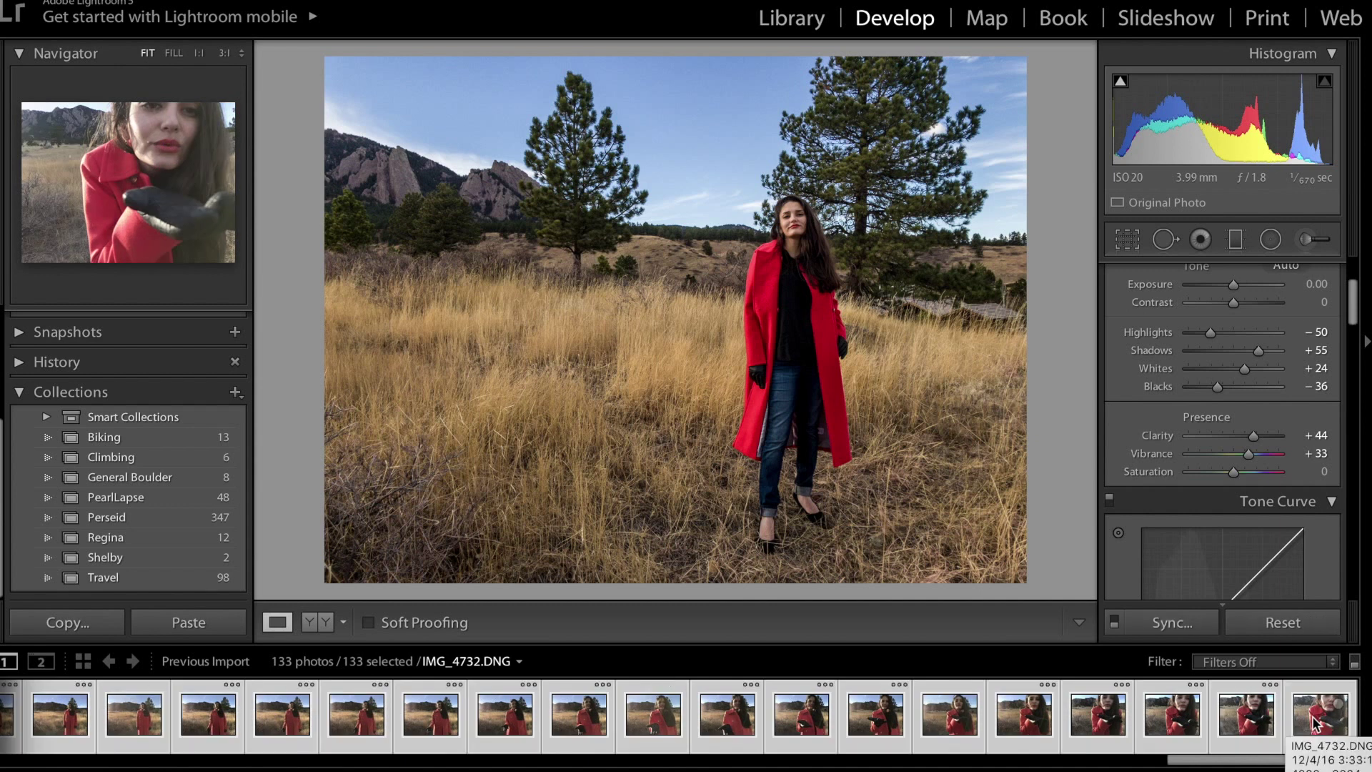
left_click(1187, 632)
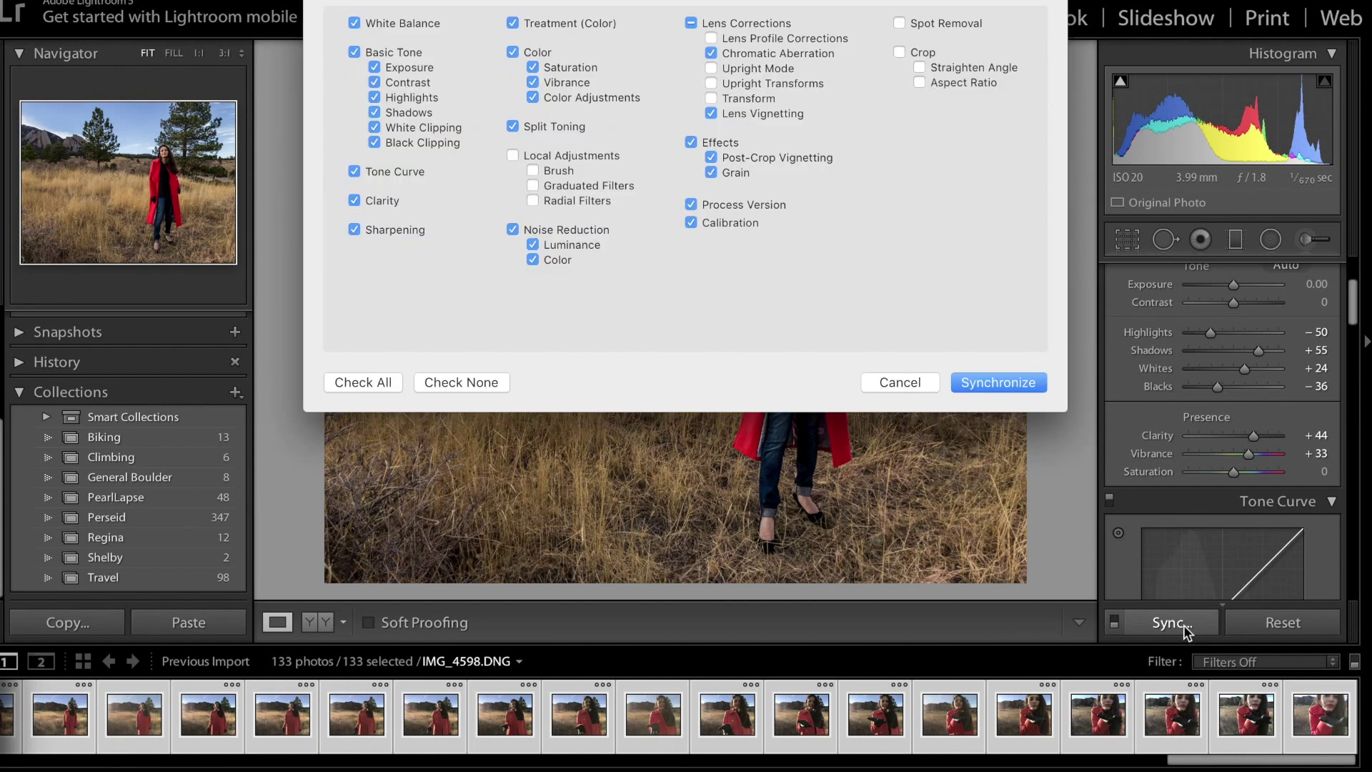
left_click(999, 383)
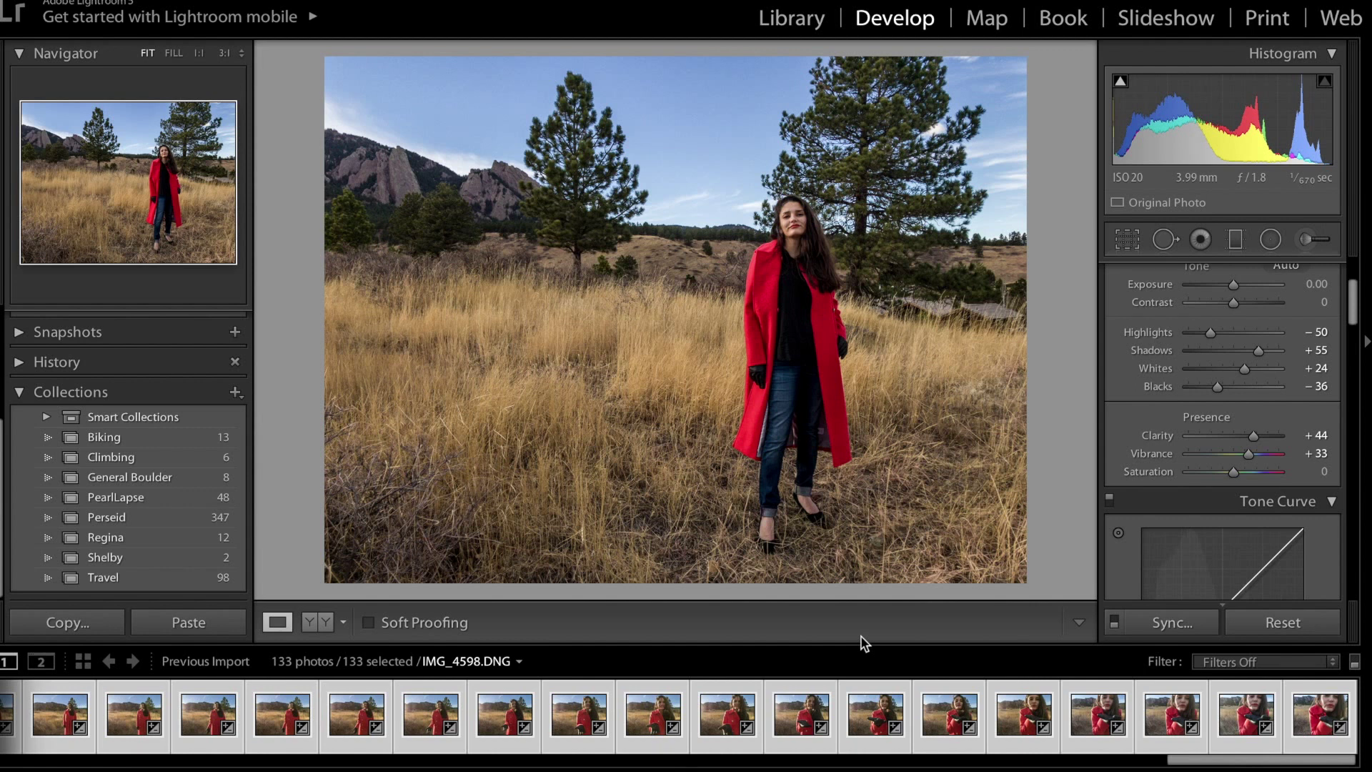
Start exporting all the synchronized photos.
left_click(121, 1)
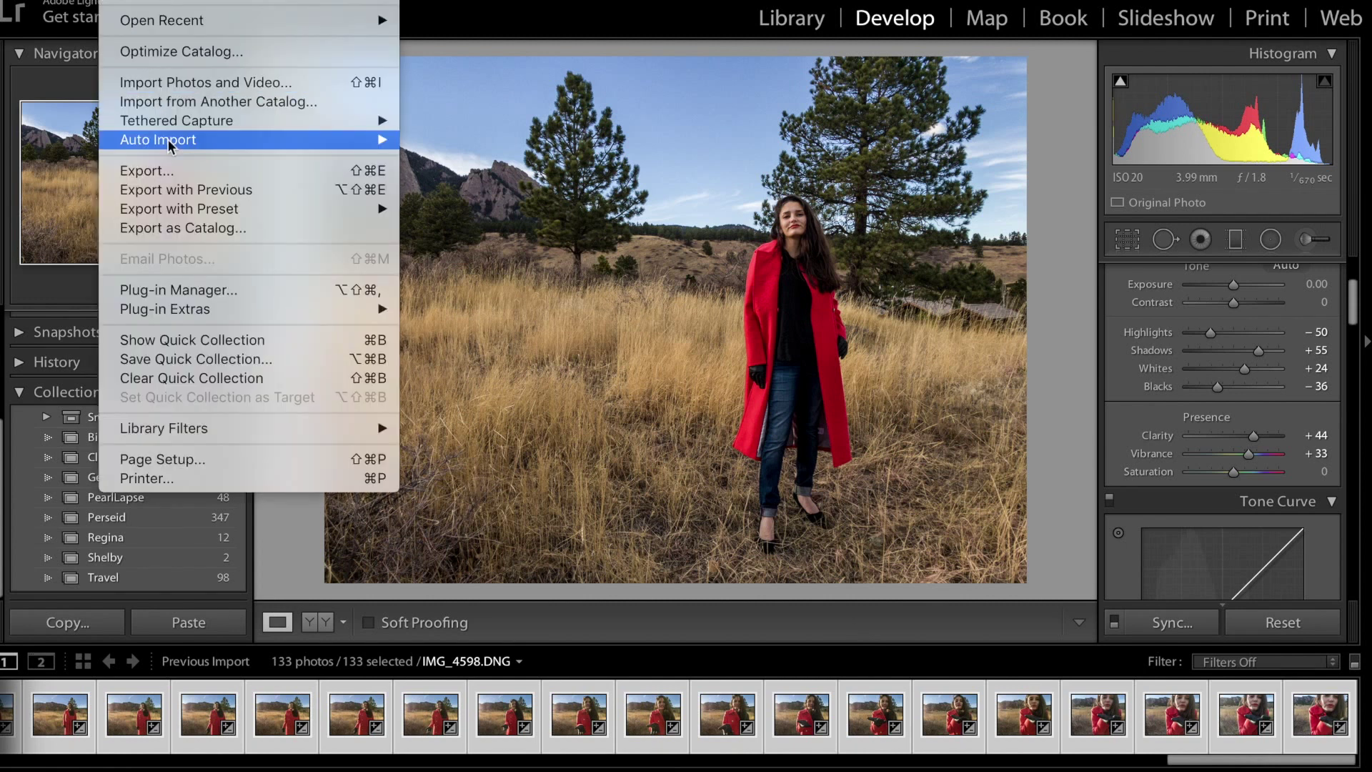
left_click(172, 171)
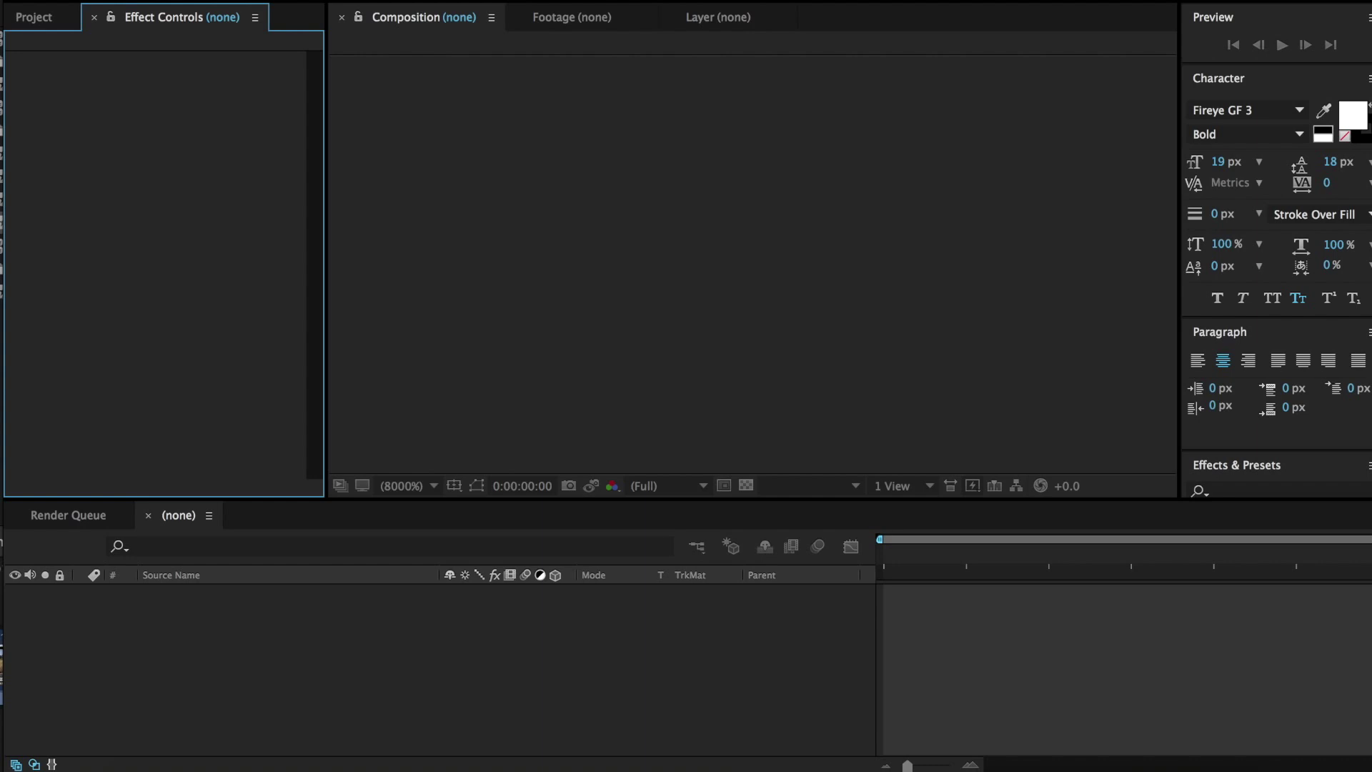
Switch to After Effects and import the exported JPEGs from the For Export folder as an image sequence.
left_click(157, 0)
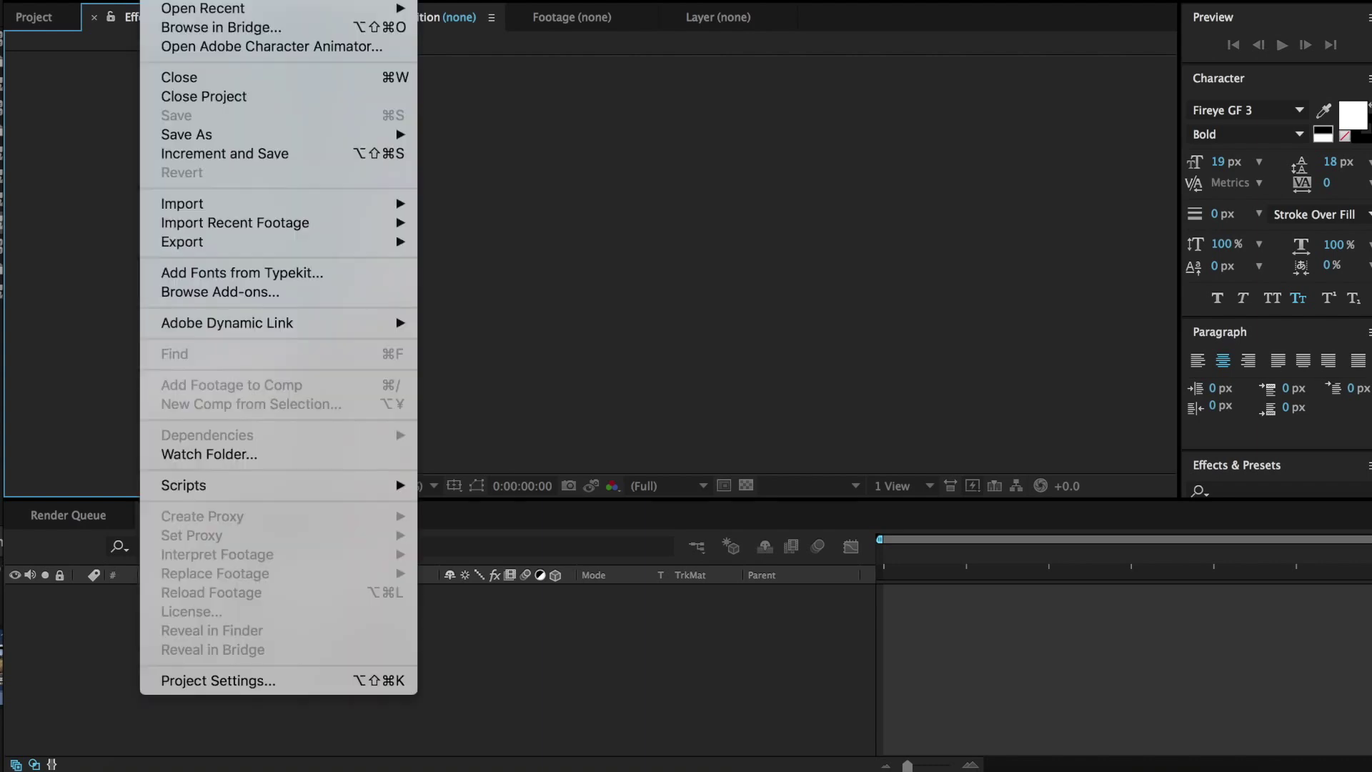
mouse_move(296, 207)
left_click(527, 205)
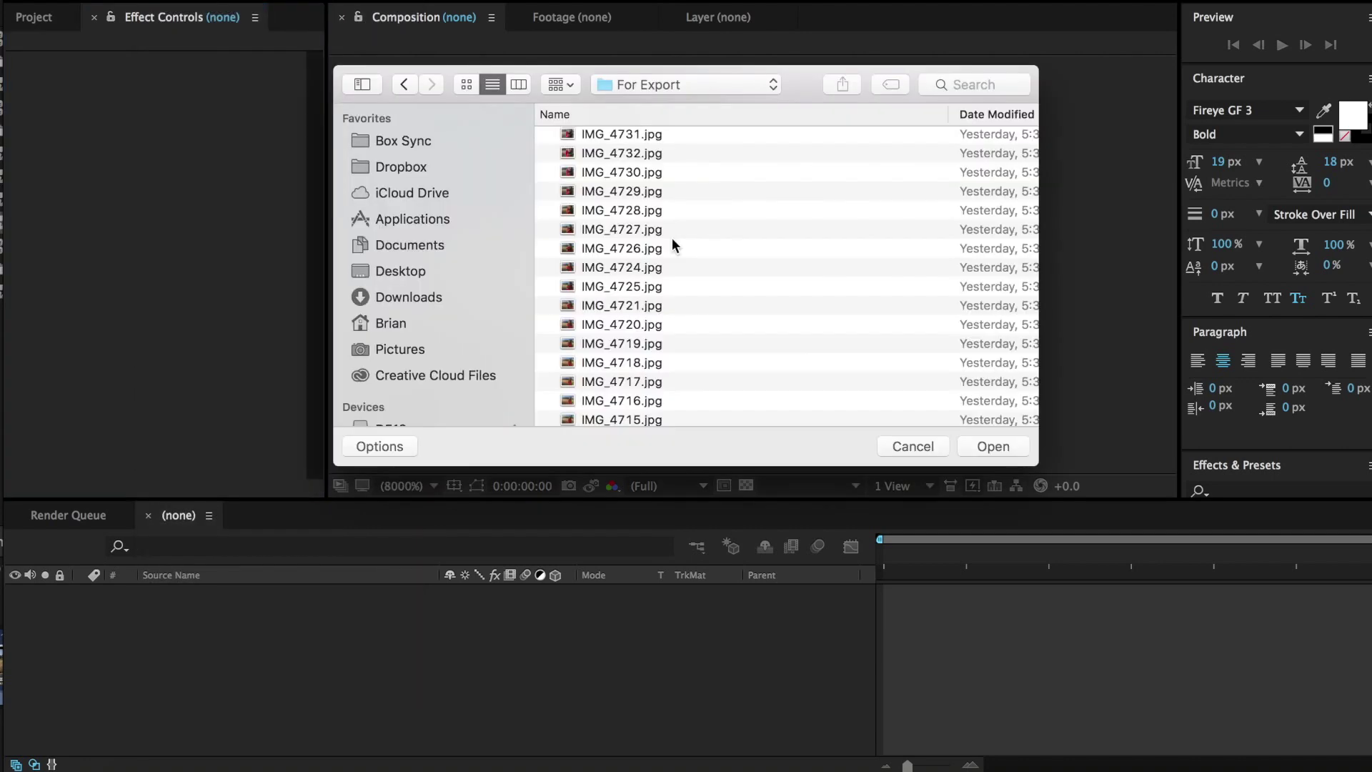
left_click(672, 134)
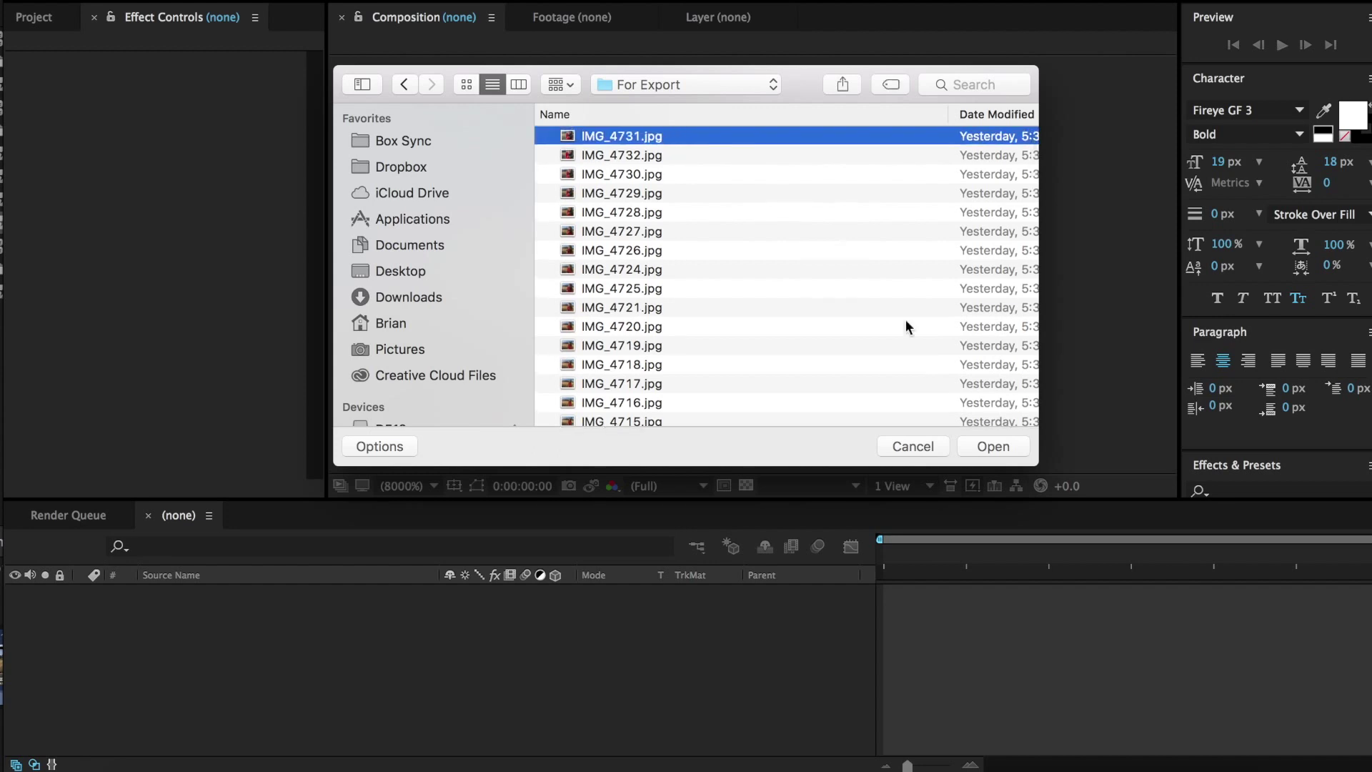
key("Return")
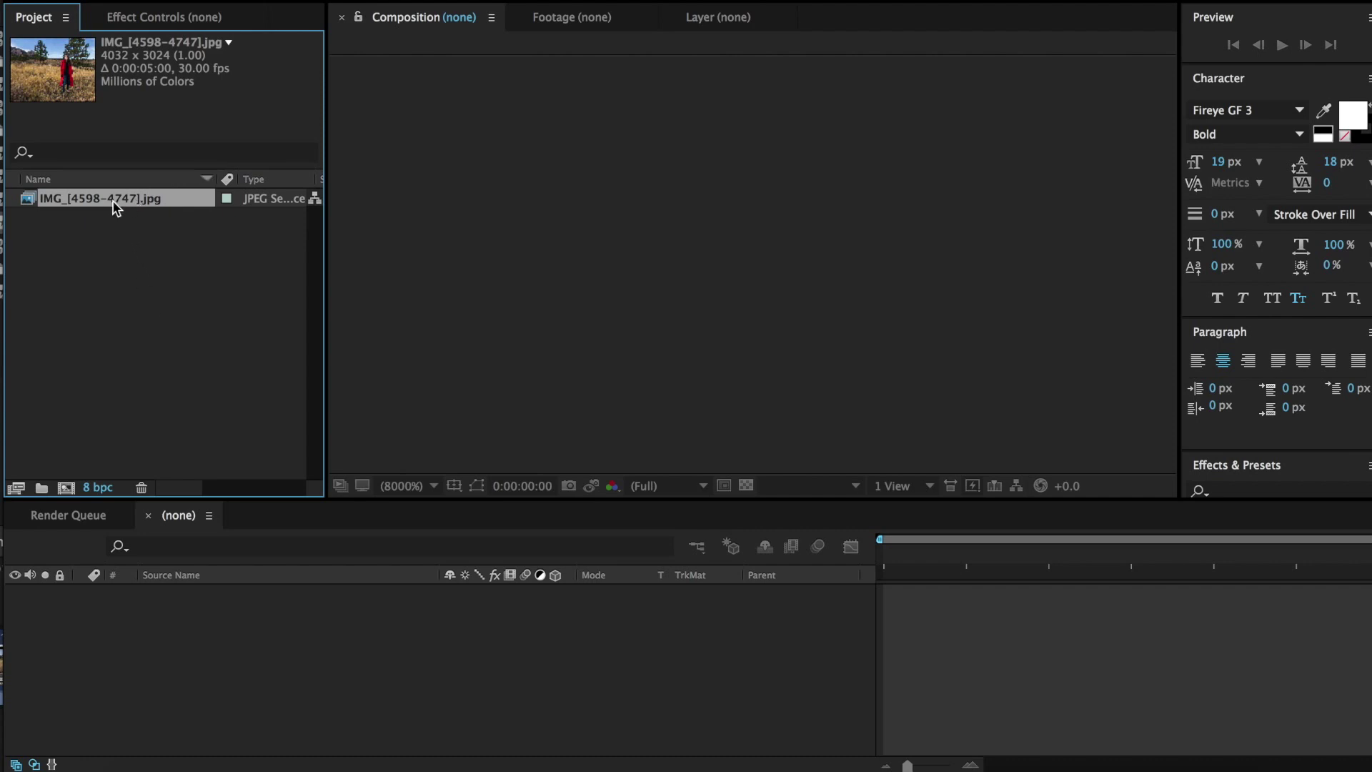
Create a composition from the IMG_[4598-4747].jpg sequence and preview its playback.
left_click_drag(103, 198, 67, 488)
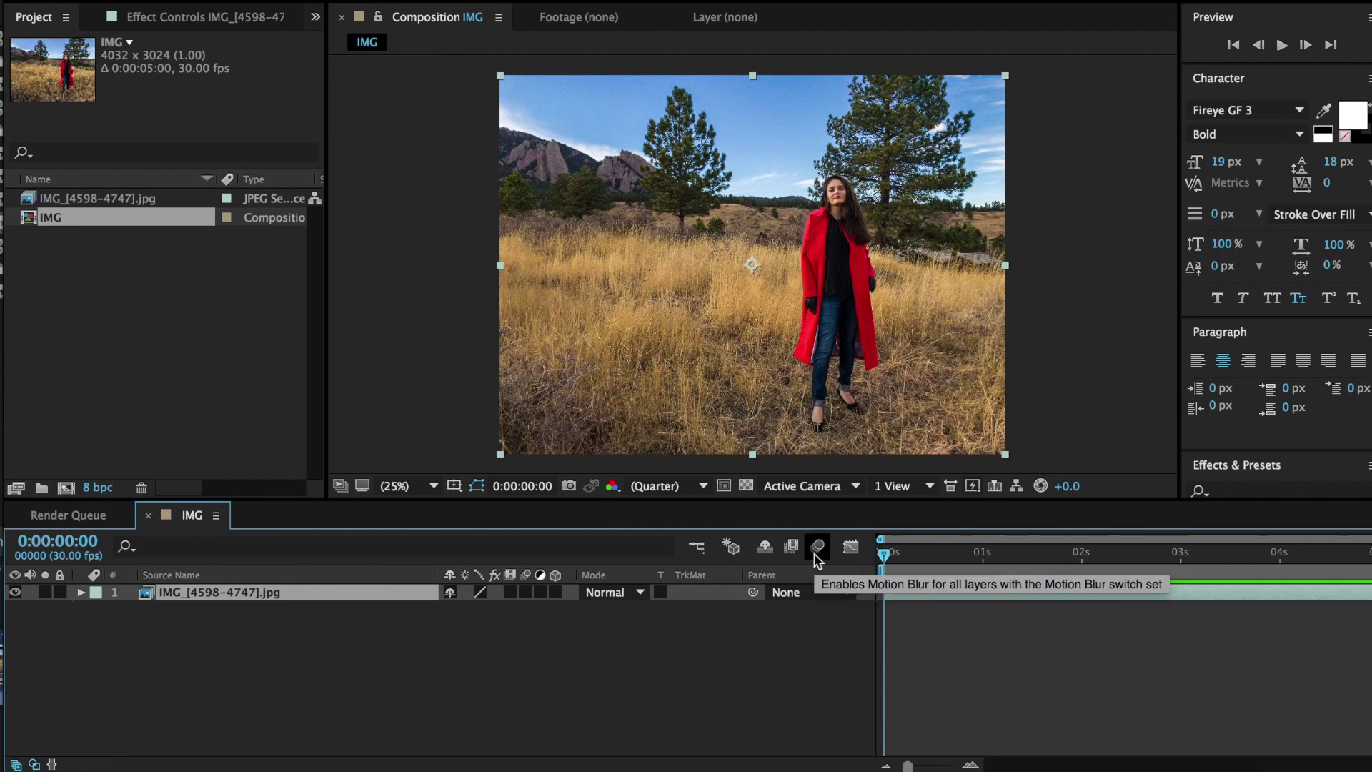
key("space")
left_click(864, 359)
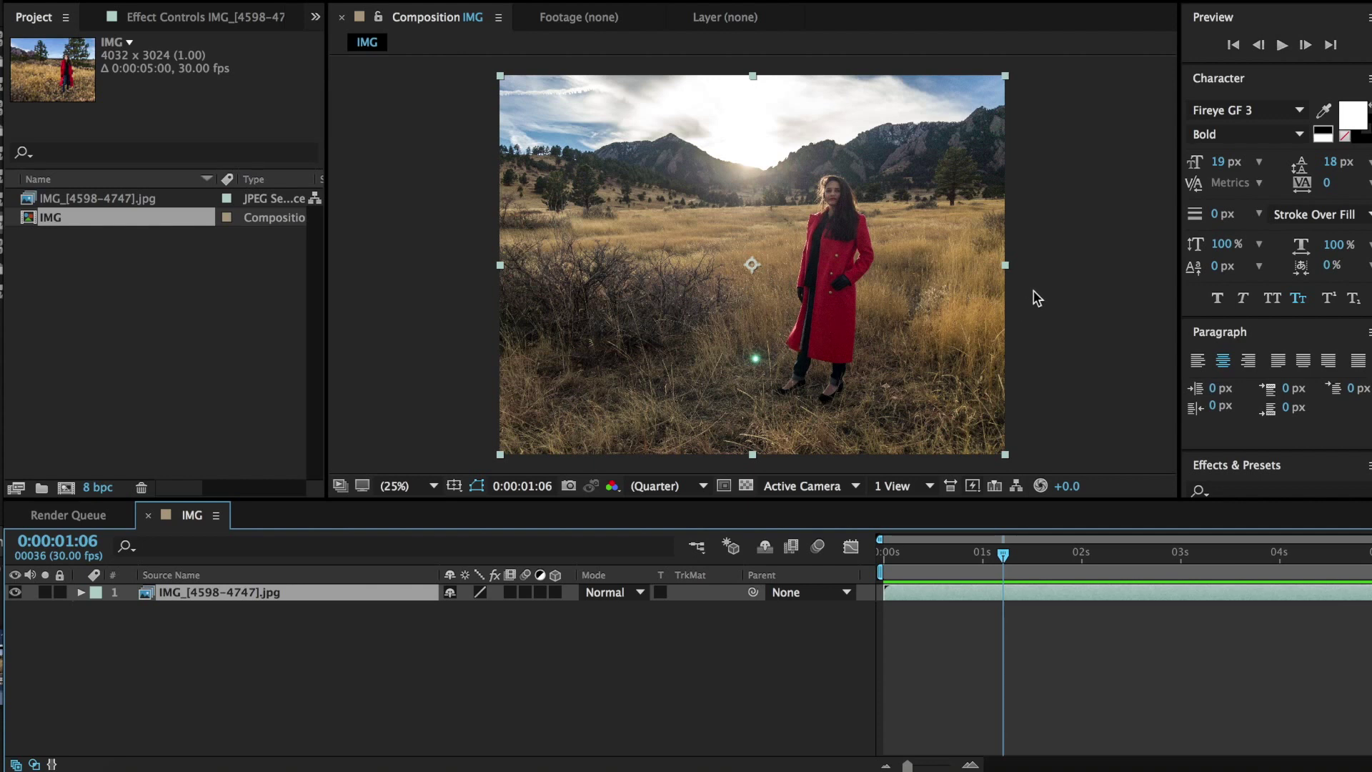
Find the Warp Stabilizer VFX effect and apply it to the IMG_[4598-4747].jpg layer.
left_click(1229, 491)
type("warp")
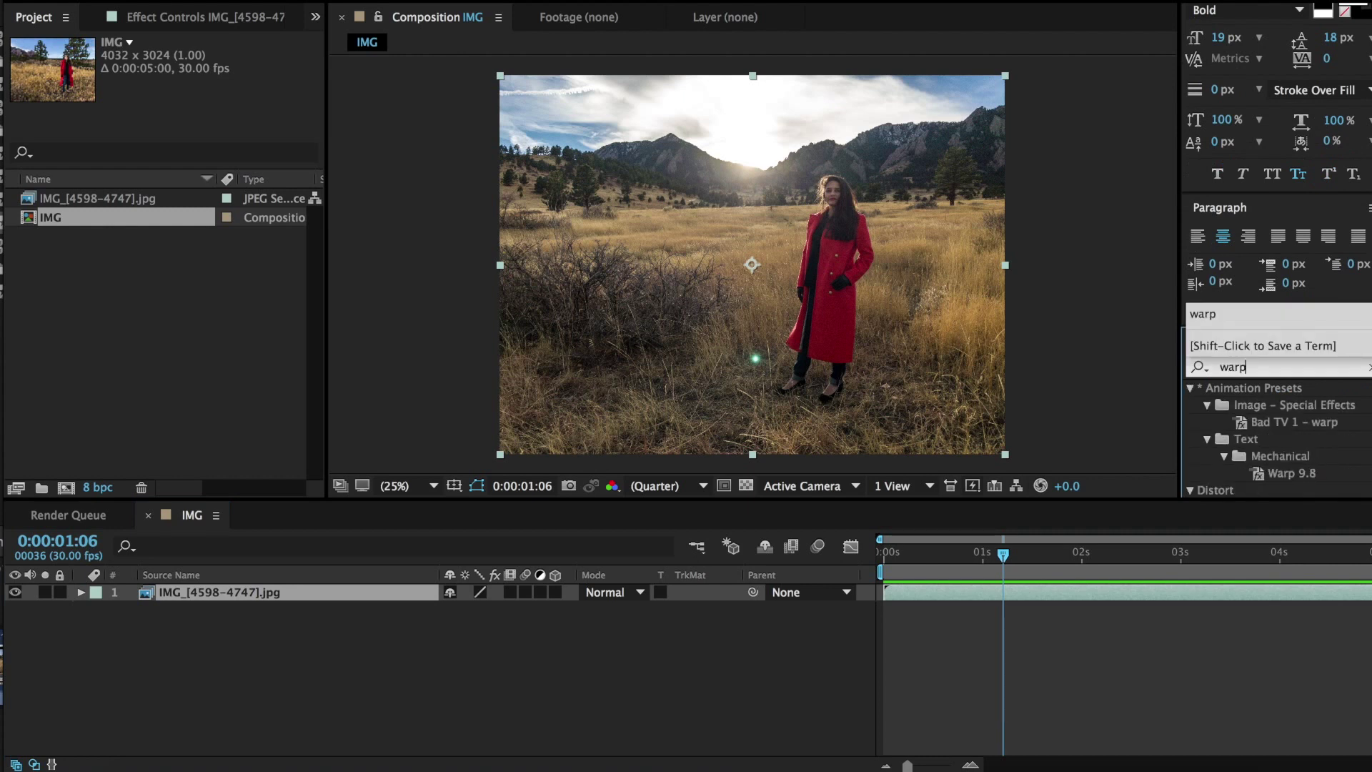
type(" s")
left_click_drag(1285, 405, 229, 591)
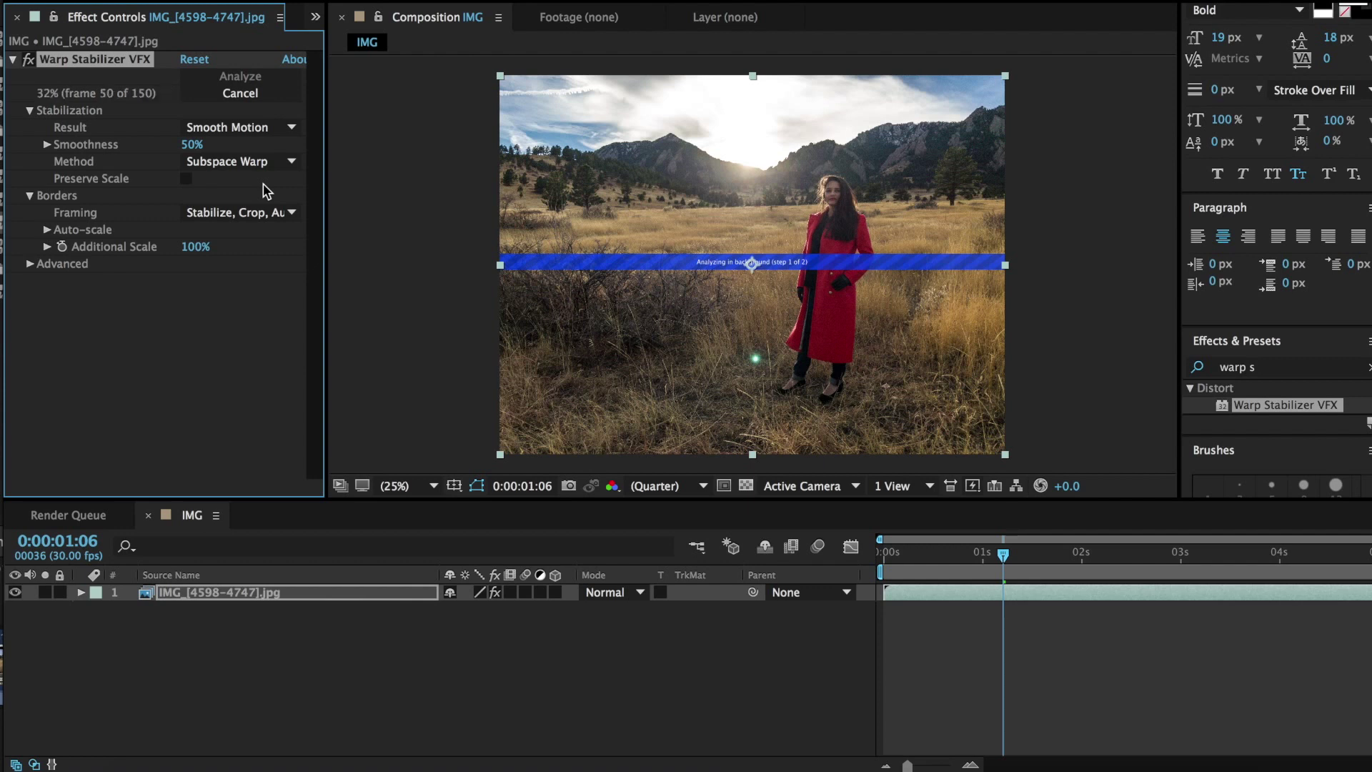
Review the Warp Stabilizer's Result, Smoothness, Method and Framing options, keeping Smooth Motion and Subspace Warp.
left_click(255, 130)
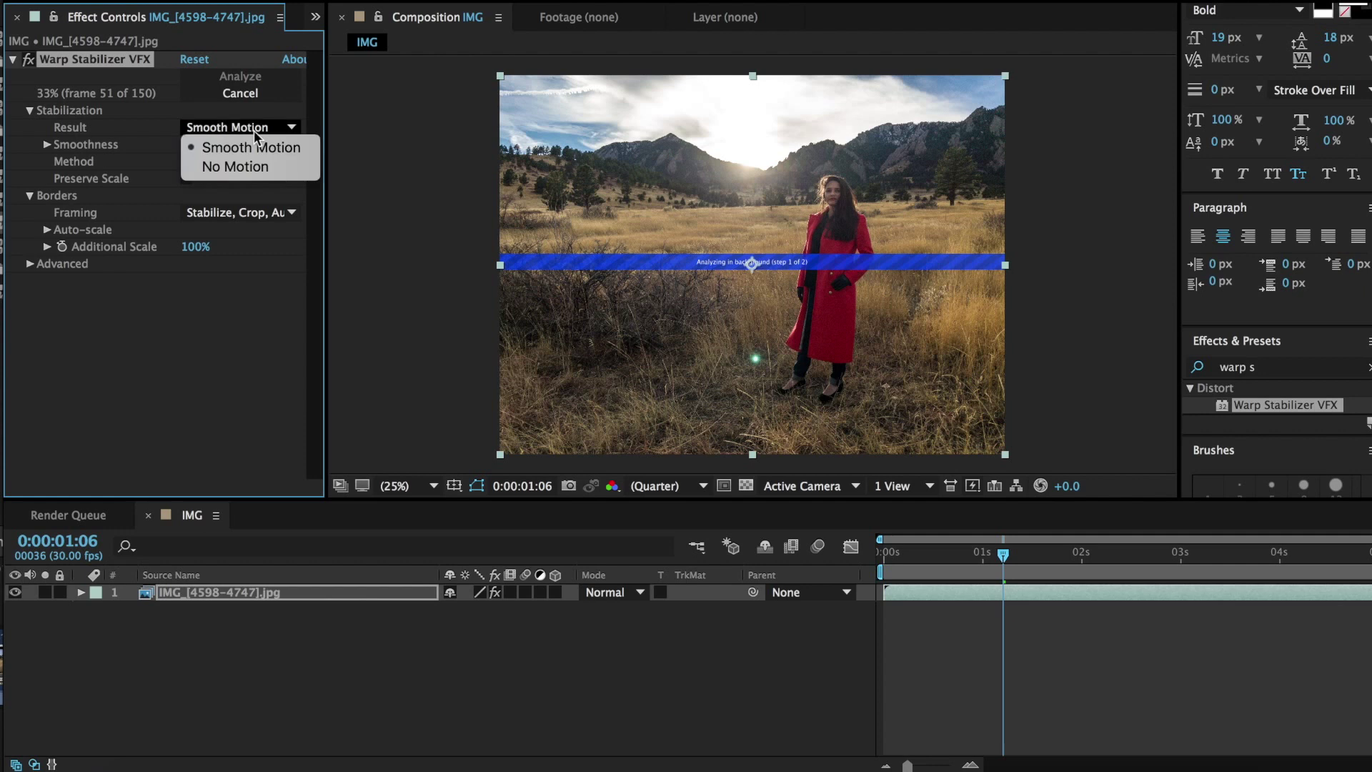
left_click(250, 147)
left_click(194, 145)
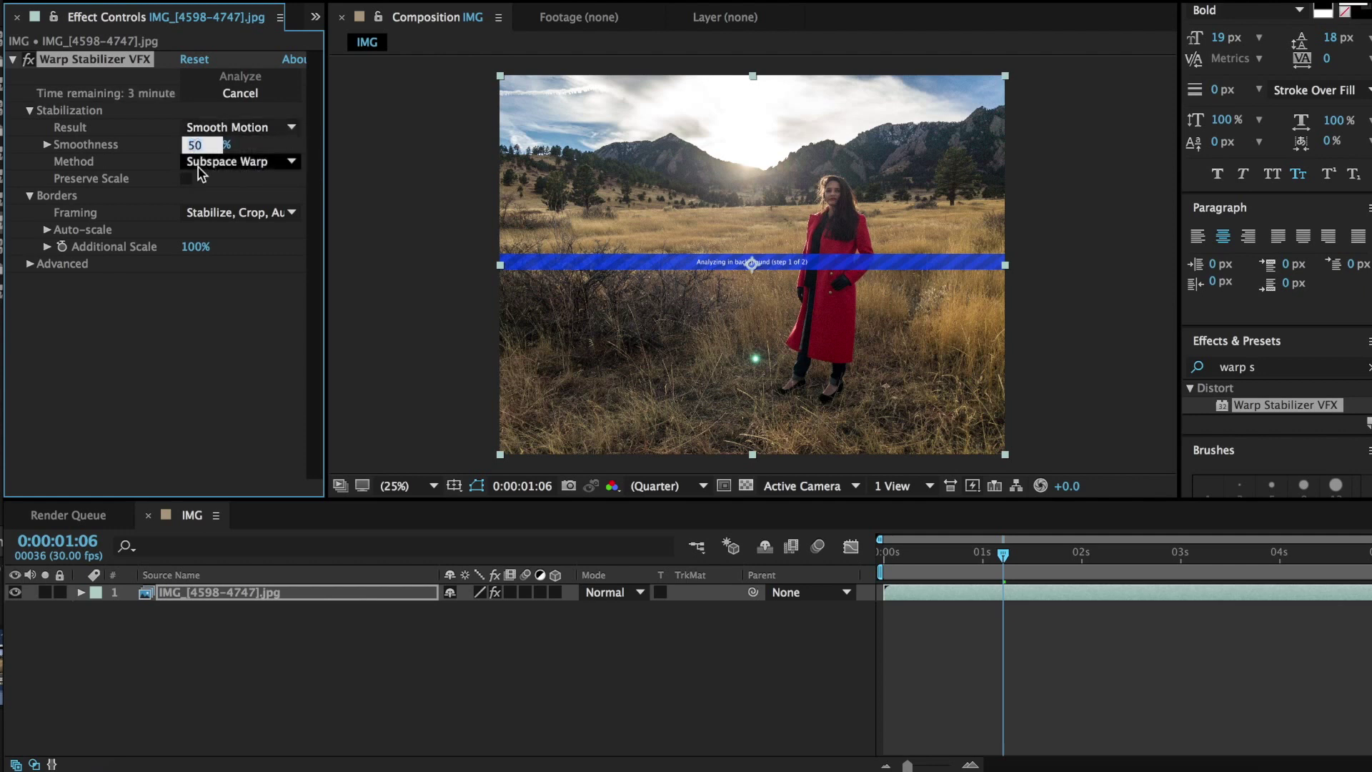
left_click(214, 163)
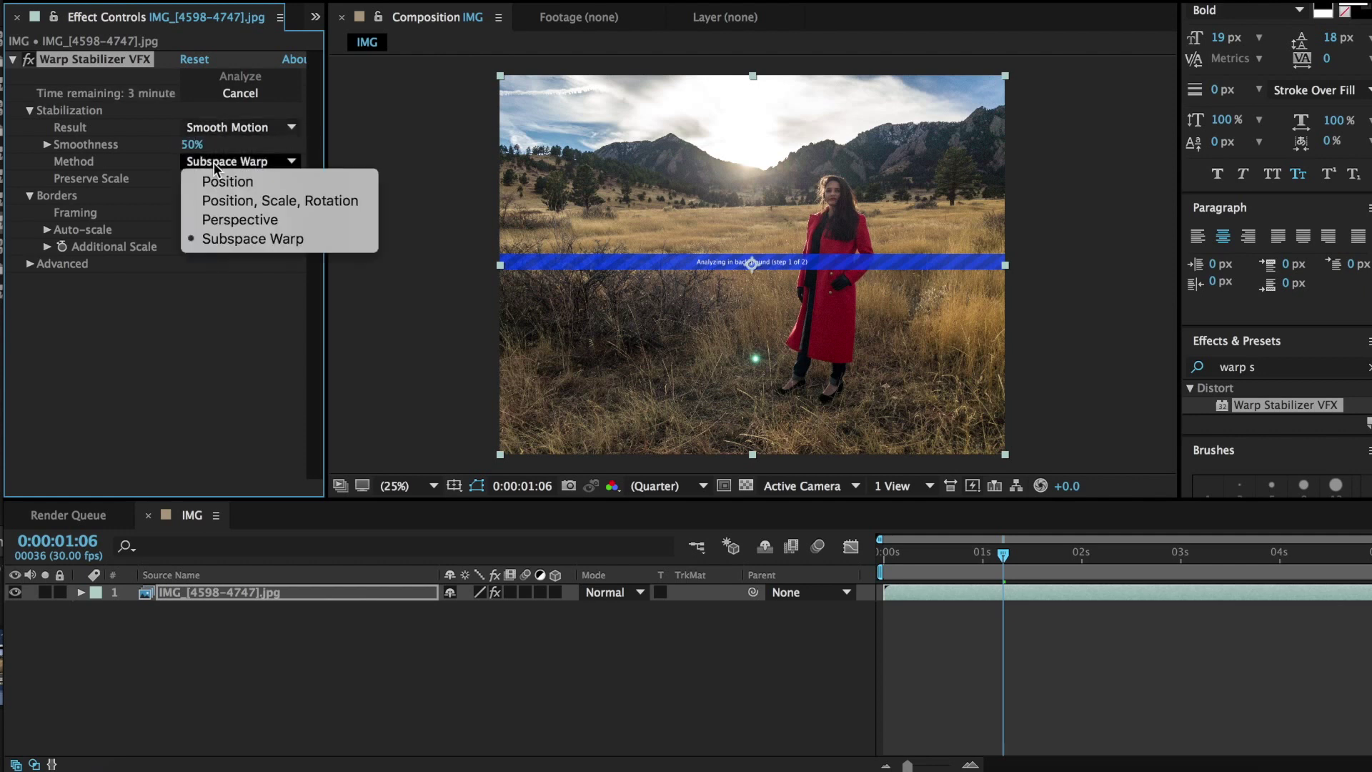
left_click(233, 245)
left_click(241, 212)
left_click(141, 195)
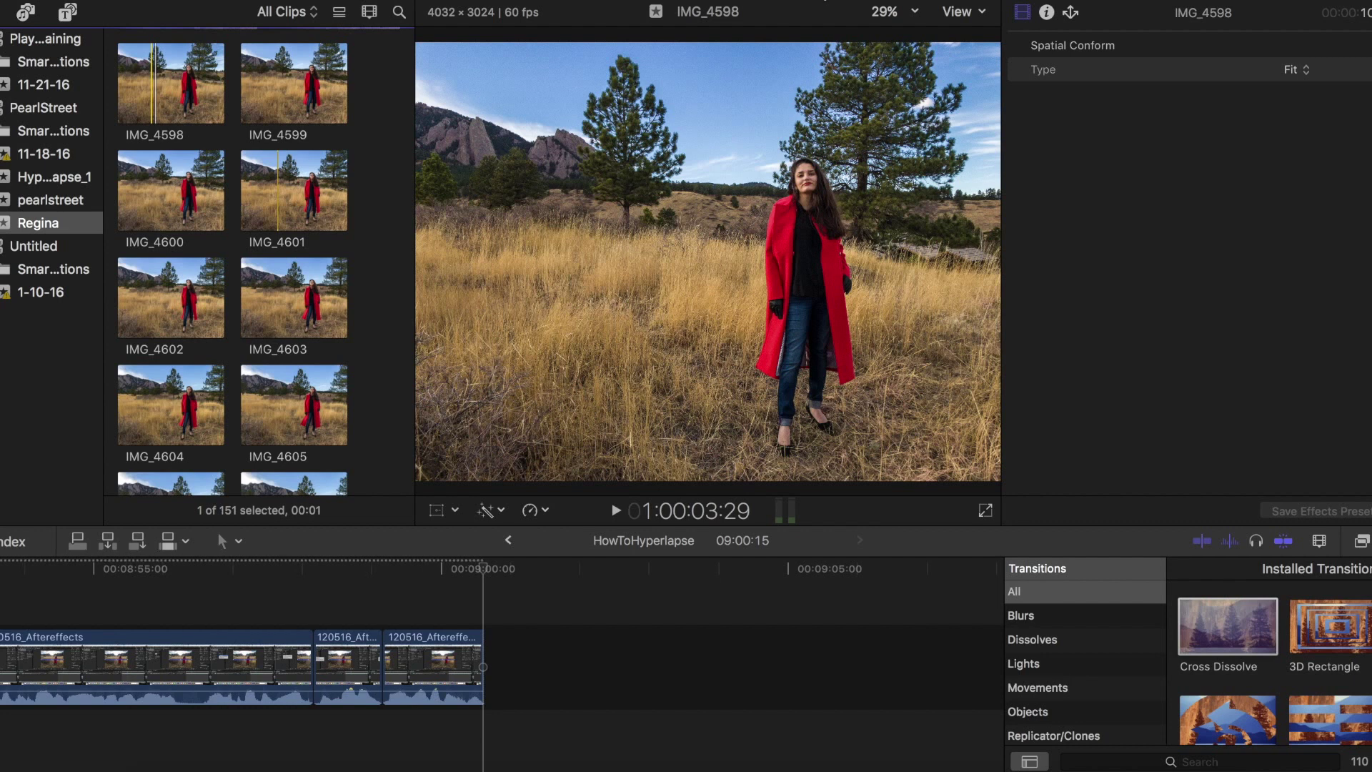
Switch to Final Cut Pro and add the stills IMG_4598 through IMG_4731 to the end of the HowToHyperlapse timeline.
scroll(166, 118, "down", 15)
left_click(159, 317, "shift")
left_click_drag(159, 317, 576, 577)
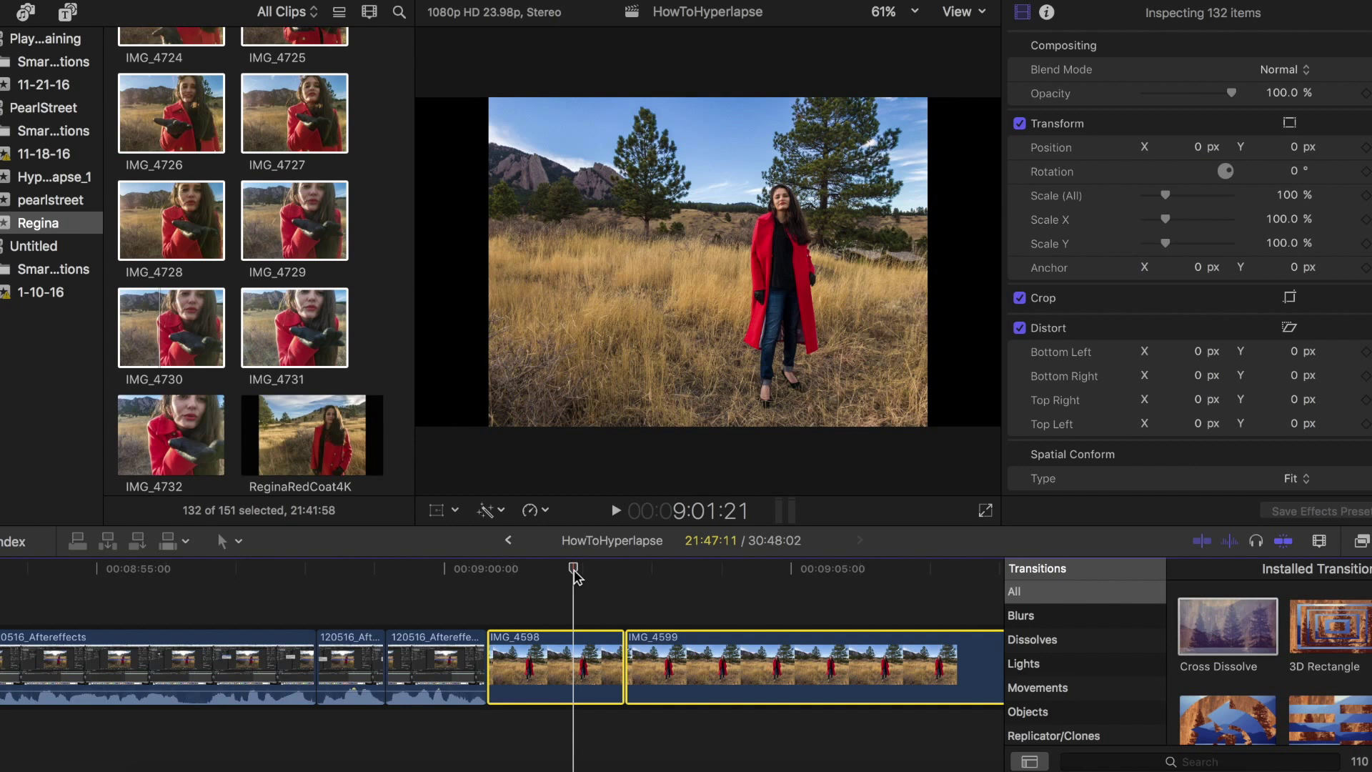
Set the duration of all the added stills to 1 frame each.
key("ctrl+d")
type("1")
key("Return")
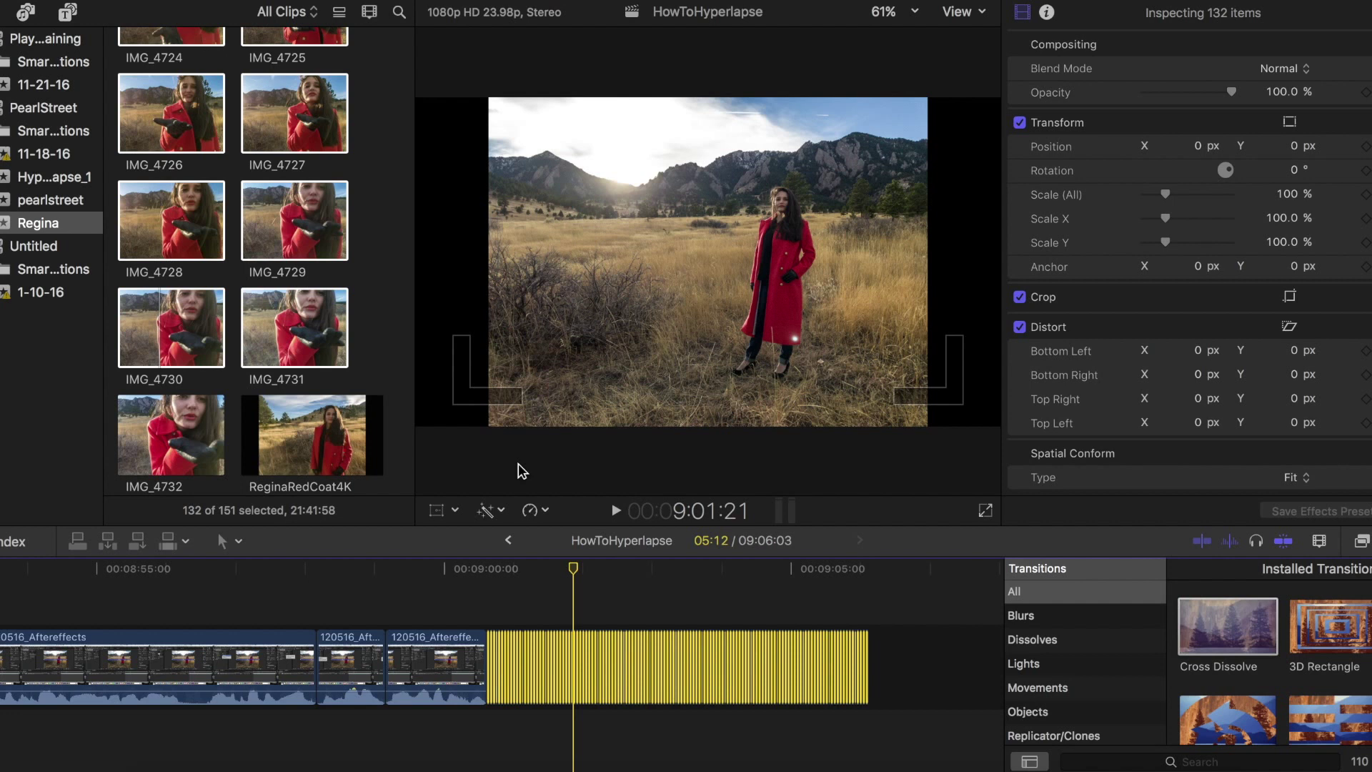
Add the ReginaRedCoat4K clip to the end of the HowToHyperlapse timeline and play it back.
left_click(298, 448)
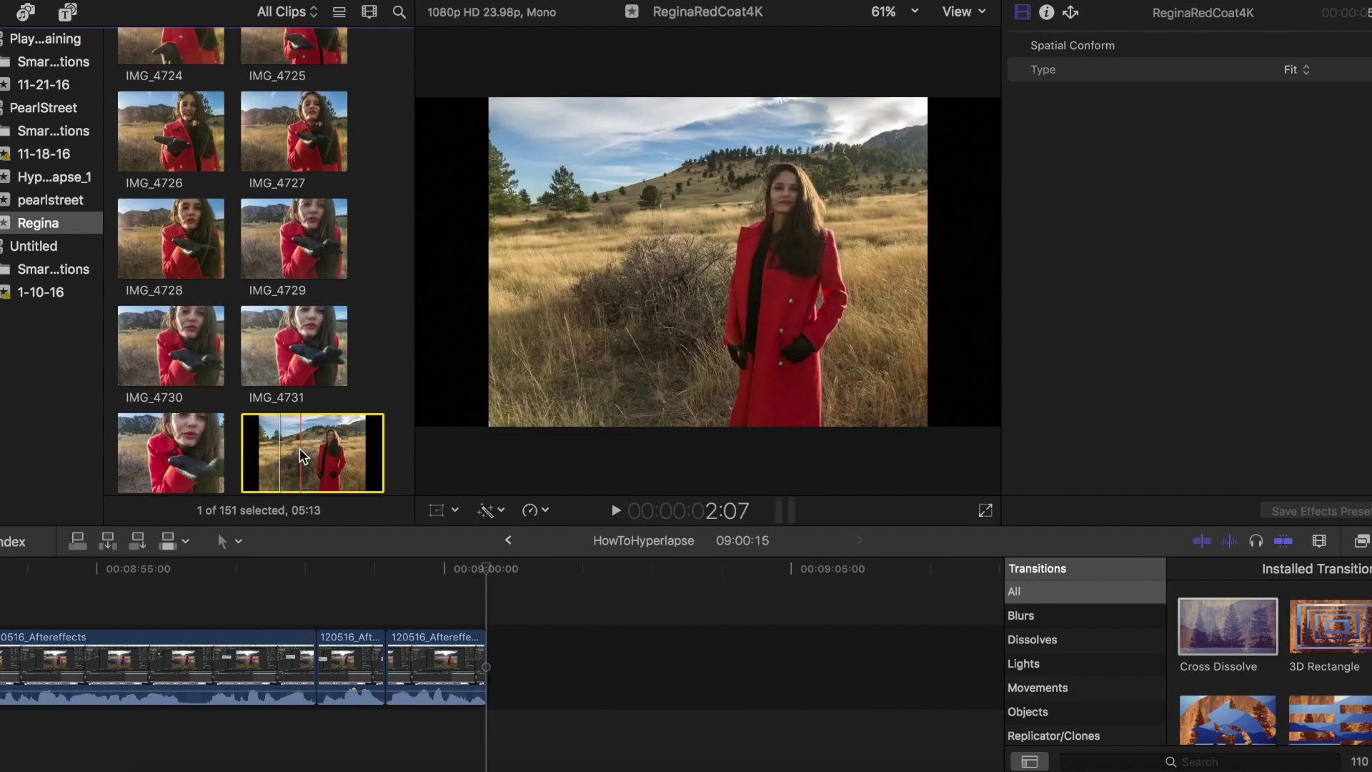
left_click_drag(299, 448, 553, 660)
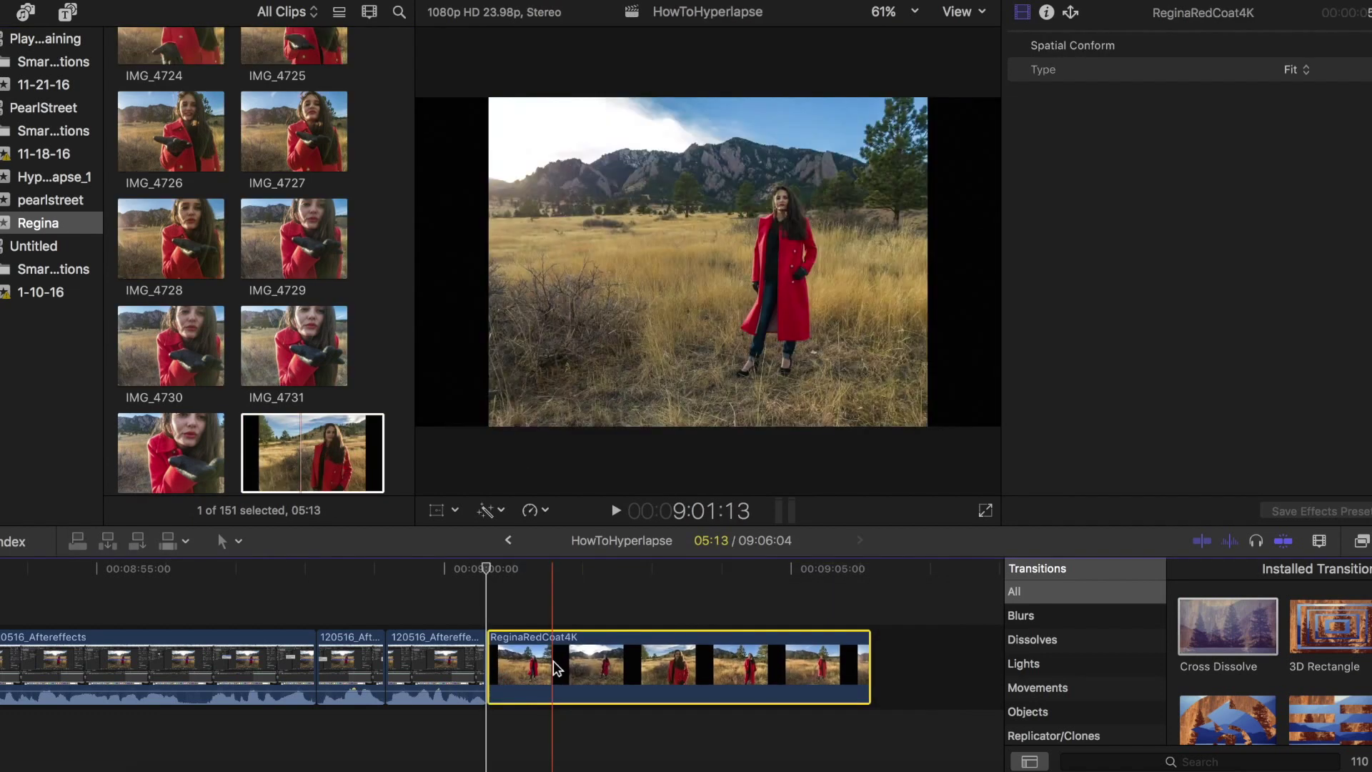
key("space")
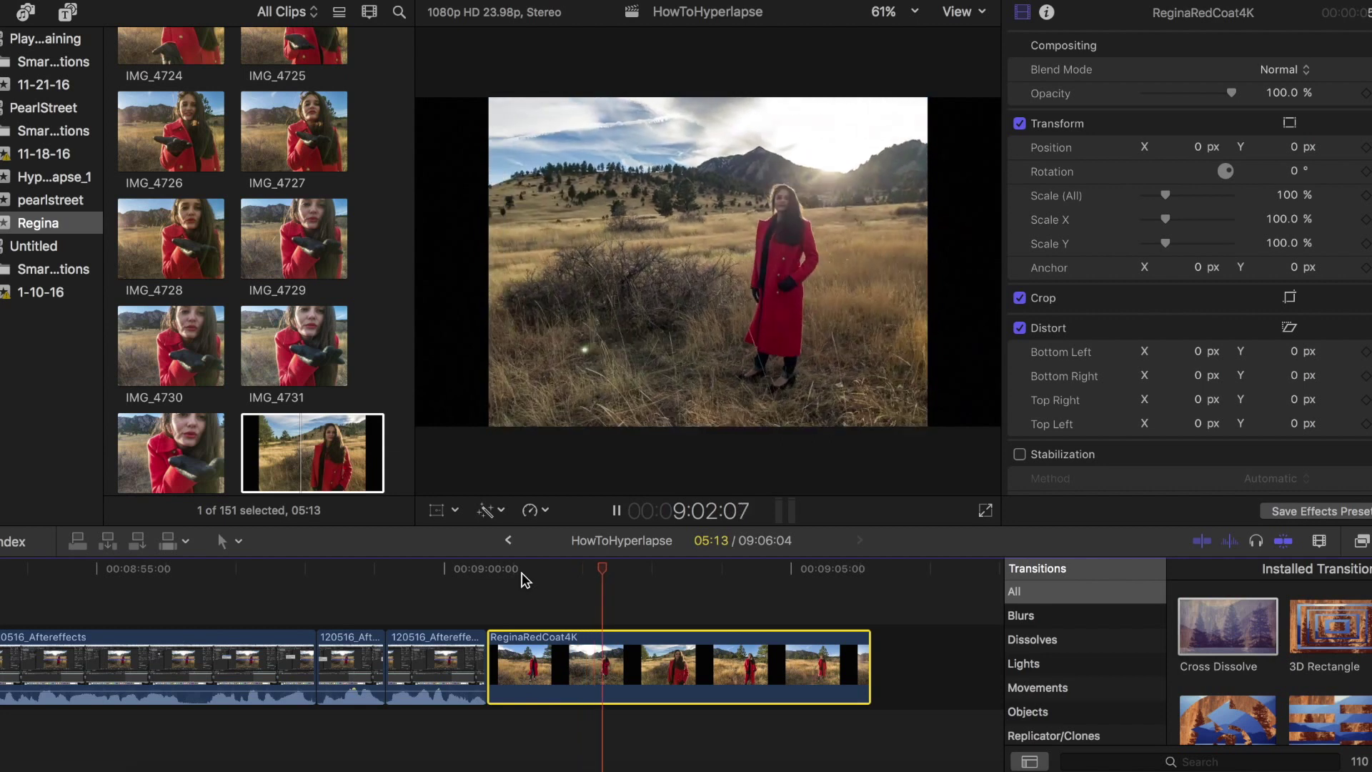
key("space")
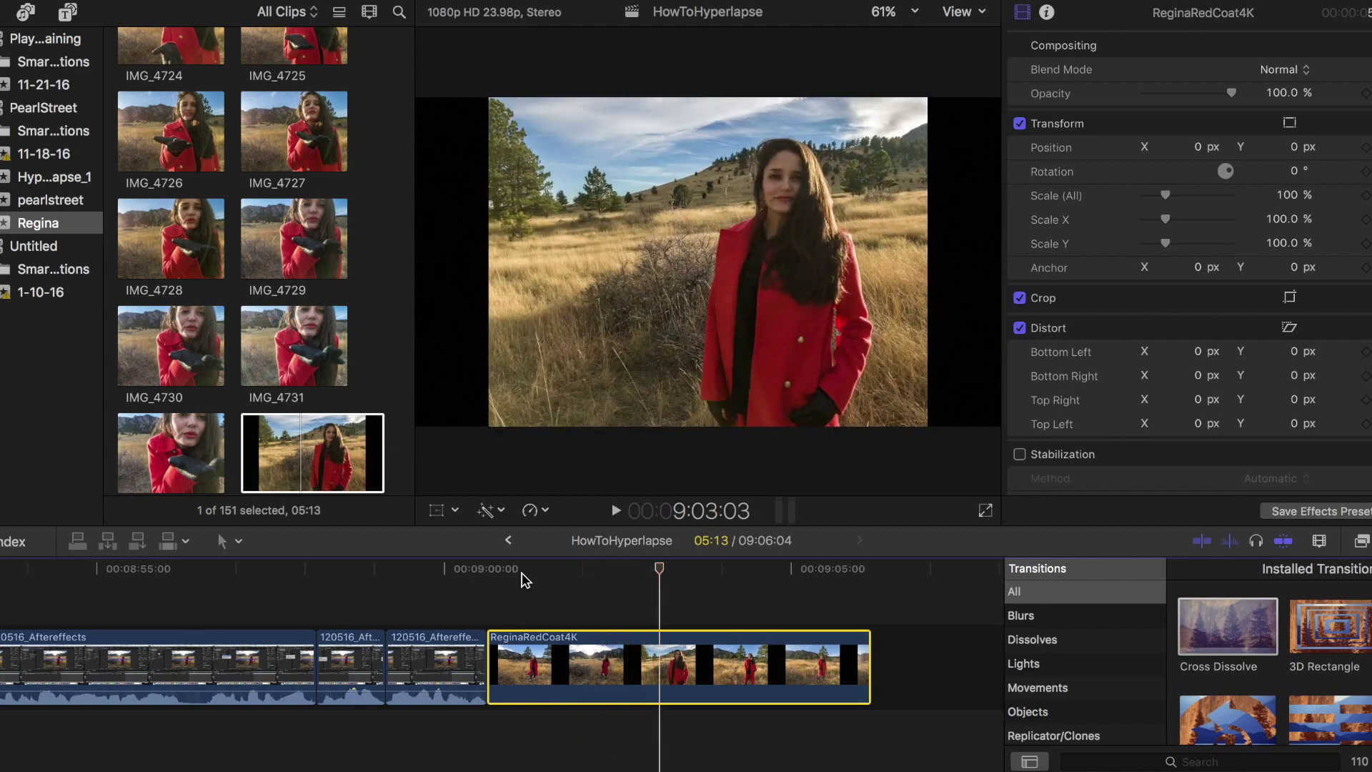
Enable Stabilization on the ReginaRedCoat4K clip and set its method to InertiaCam.
scroll(1065, 436, "down", 2)
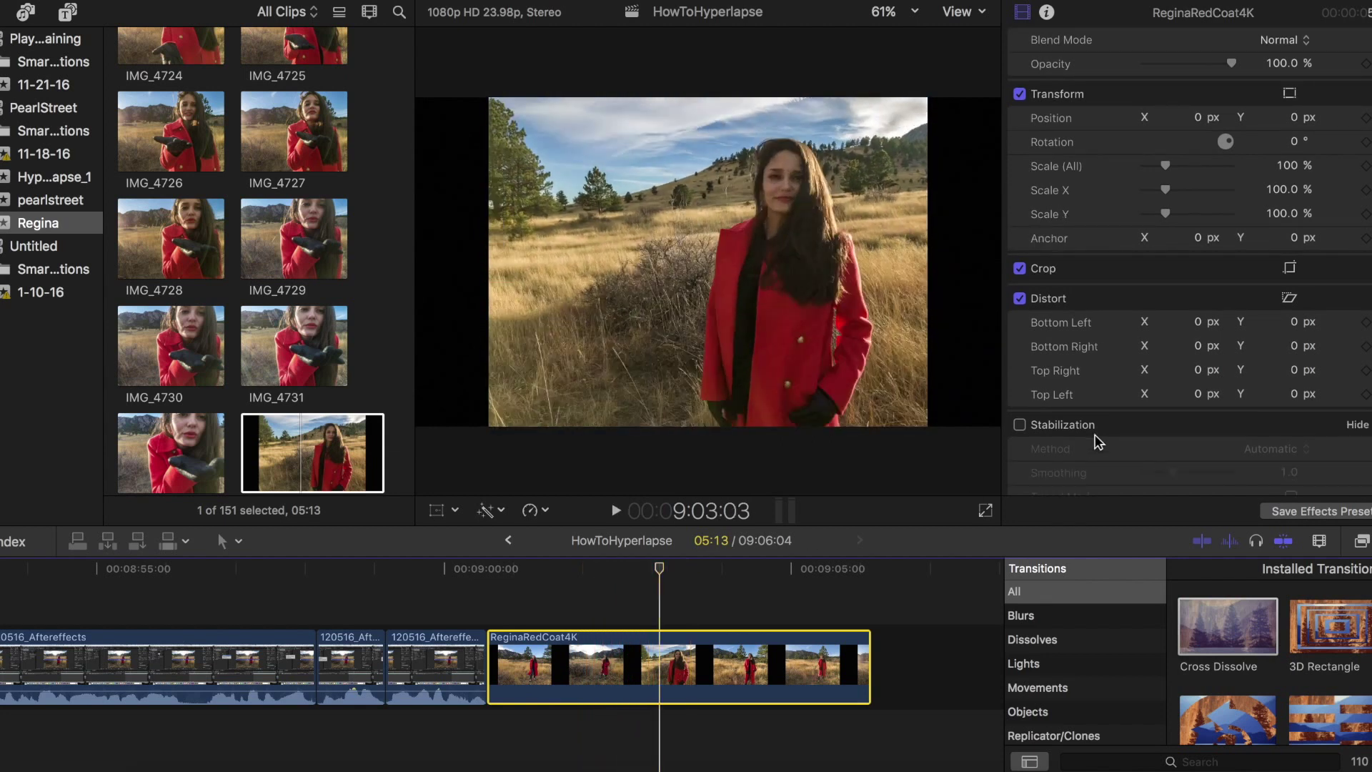
scroll(1063, 429, "down", 4)
left_click(1019, 358)
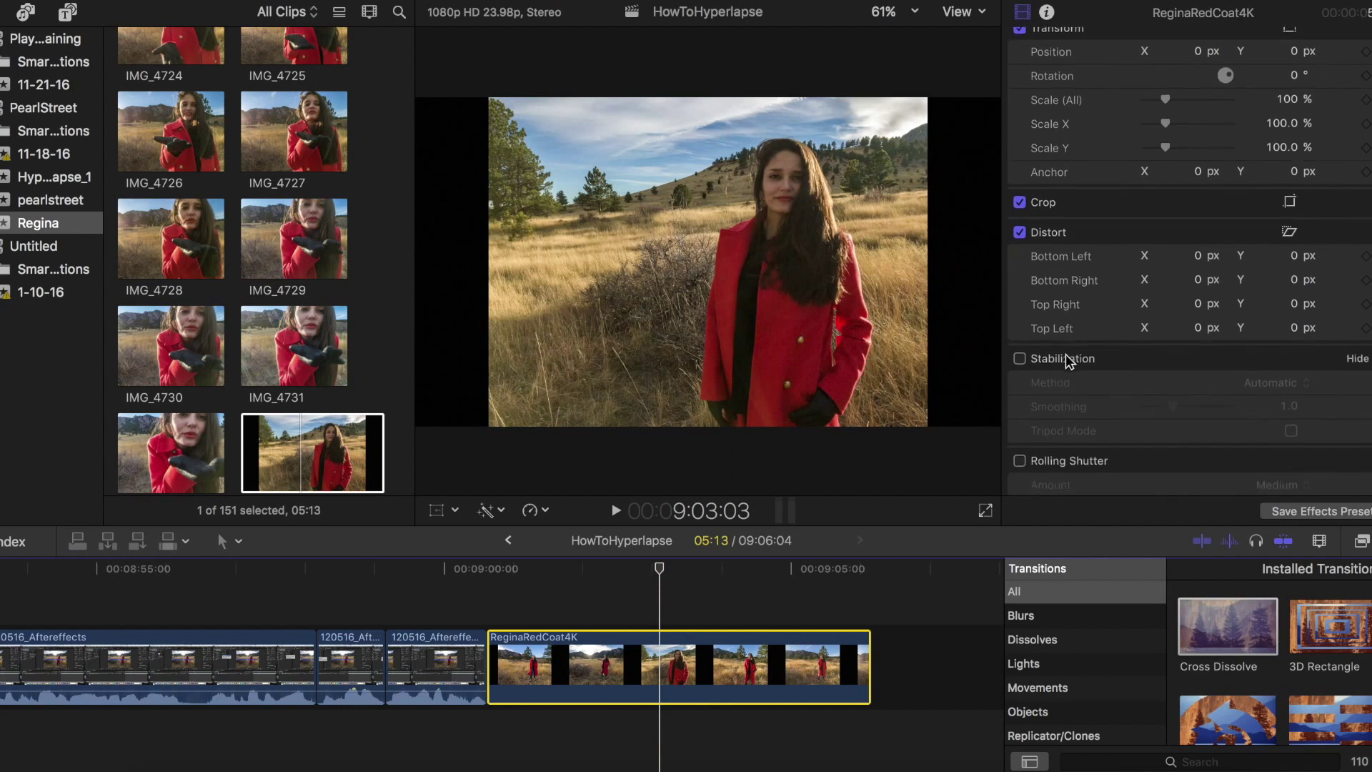
scroll(1262, 374, "down", 1)
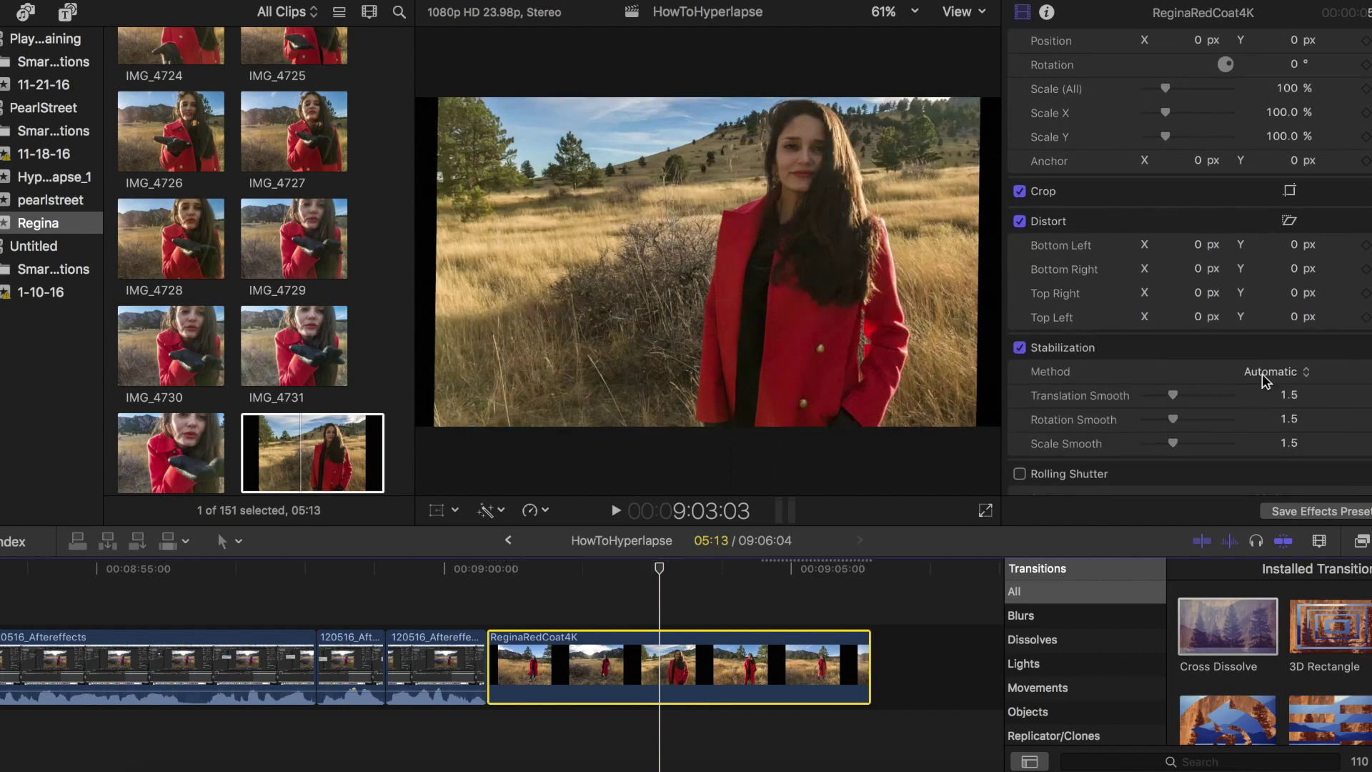
left_click(1262, 374)
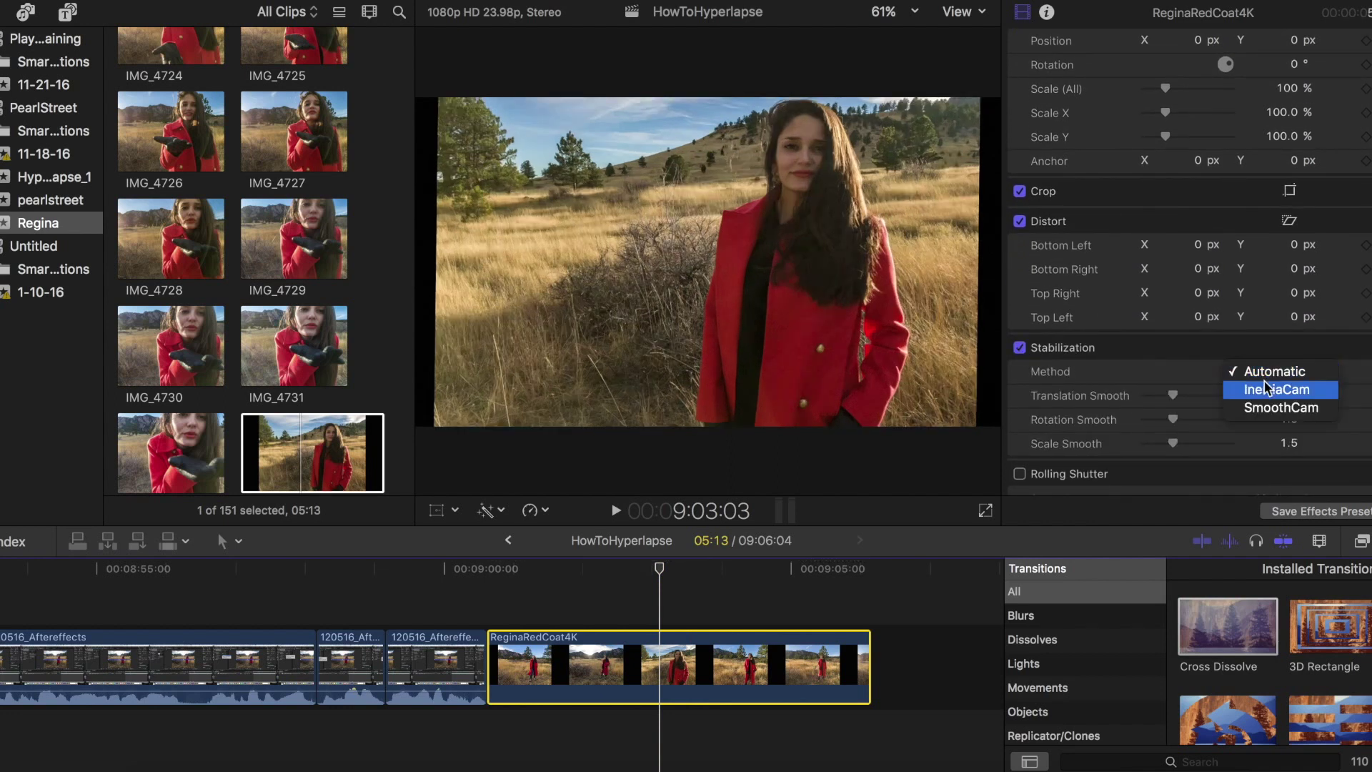
left_click(1266, 389)
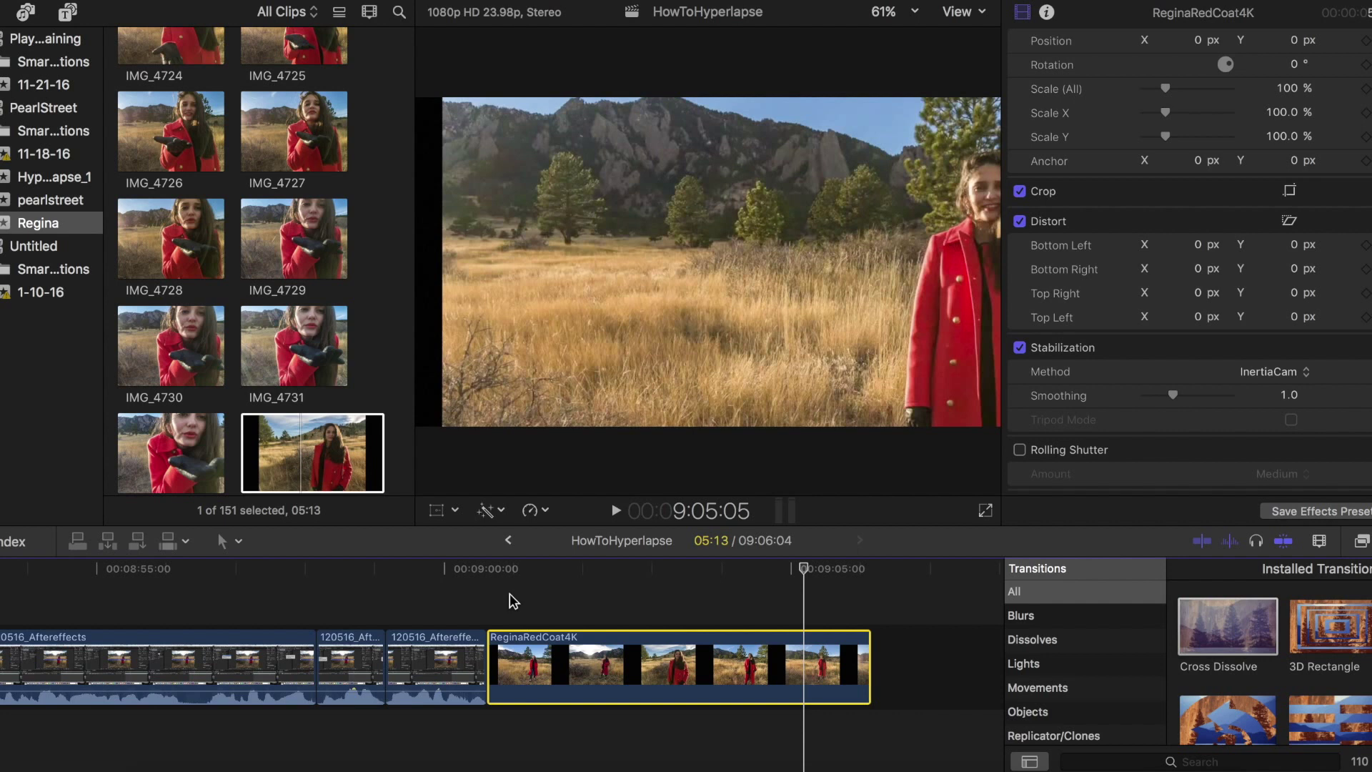
Set the clip's stabilization method to Automatic and play the clip to check the result.
left_click(1270, 372)
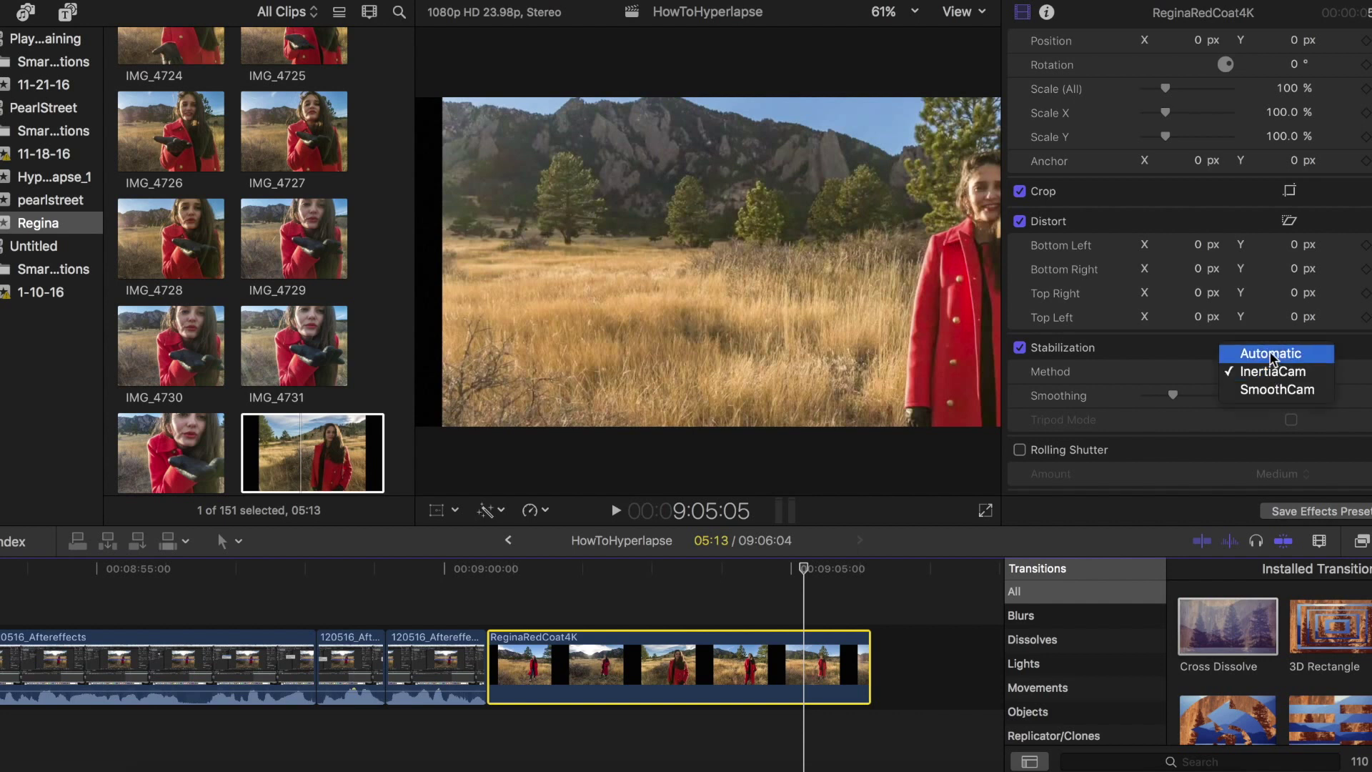
left_click(1269, 350)
key("space")
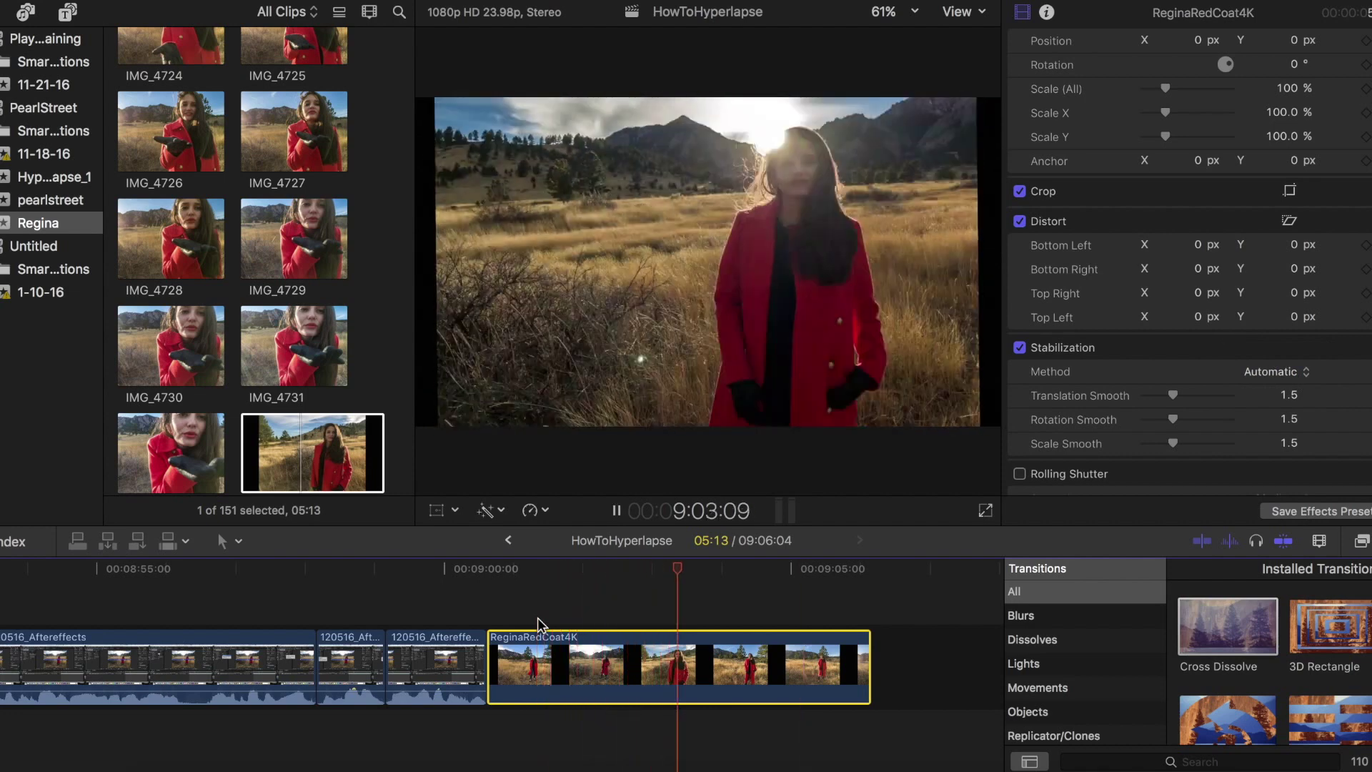
key("space")
Scale the ReginaRedCoat4K clip to about 111.62%, shift it to about X 21 px to fill the frame, and play it back.
left_click(555, 567)
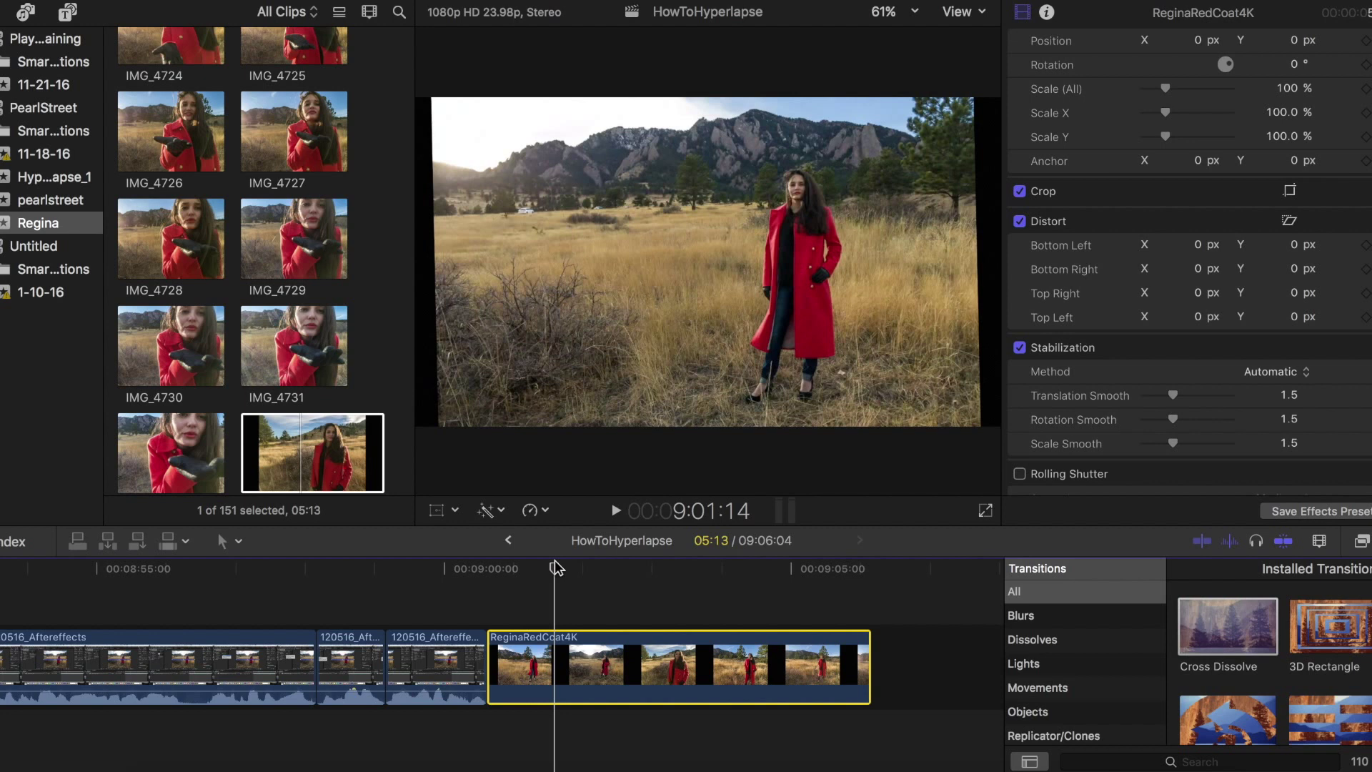
left_click(436, 510)
left_click_drag(708, 93, 709, 78)
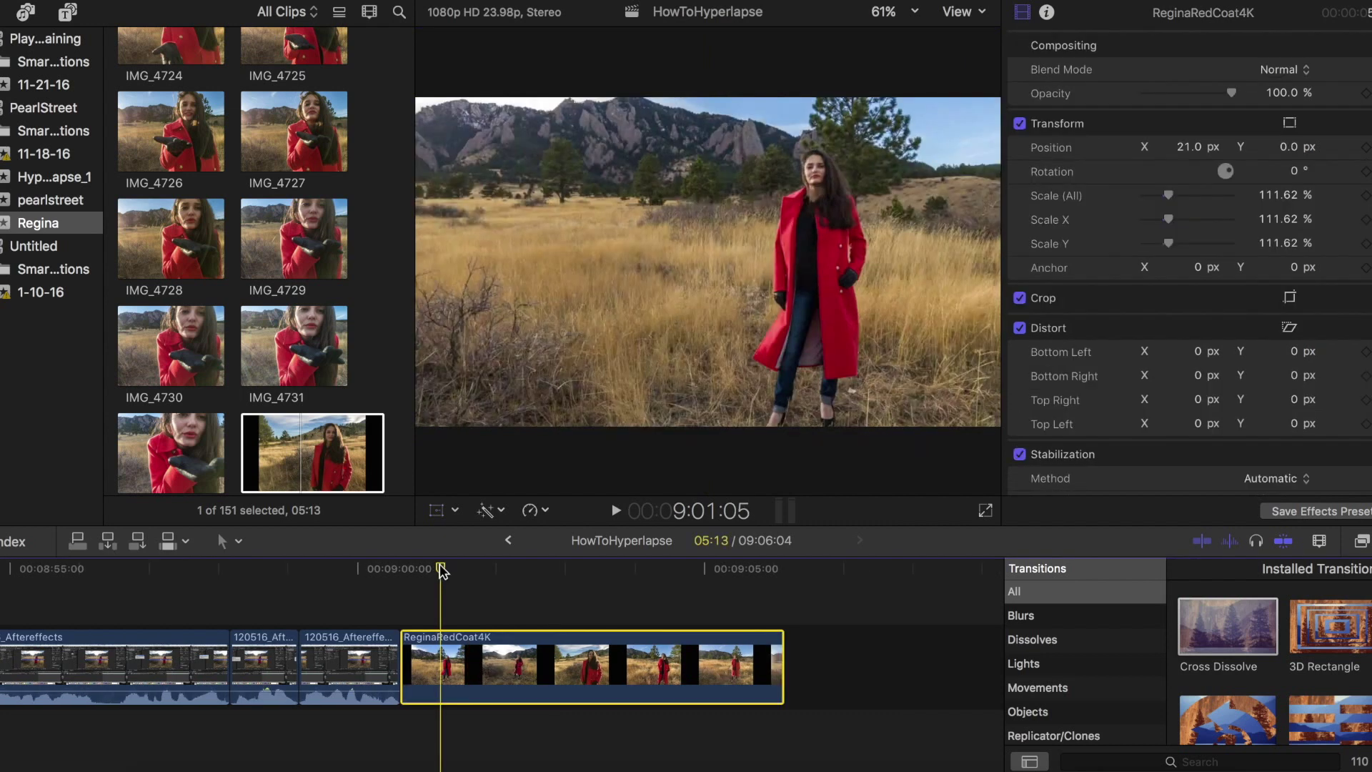
key("space")
key("space")
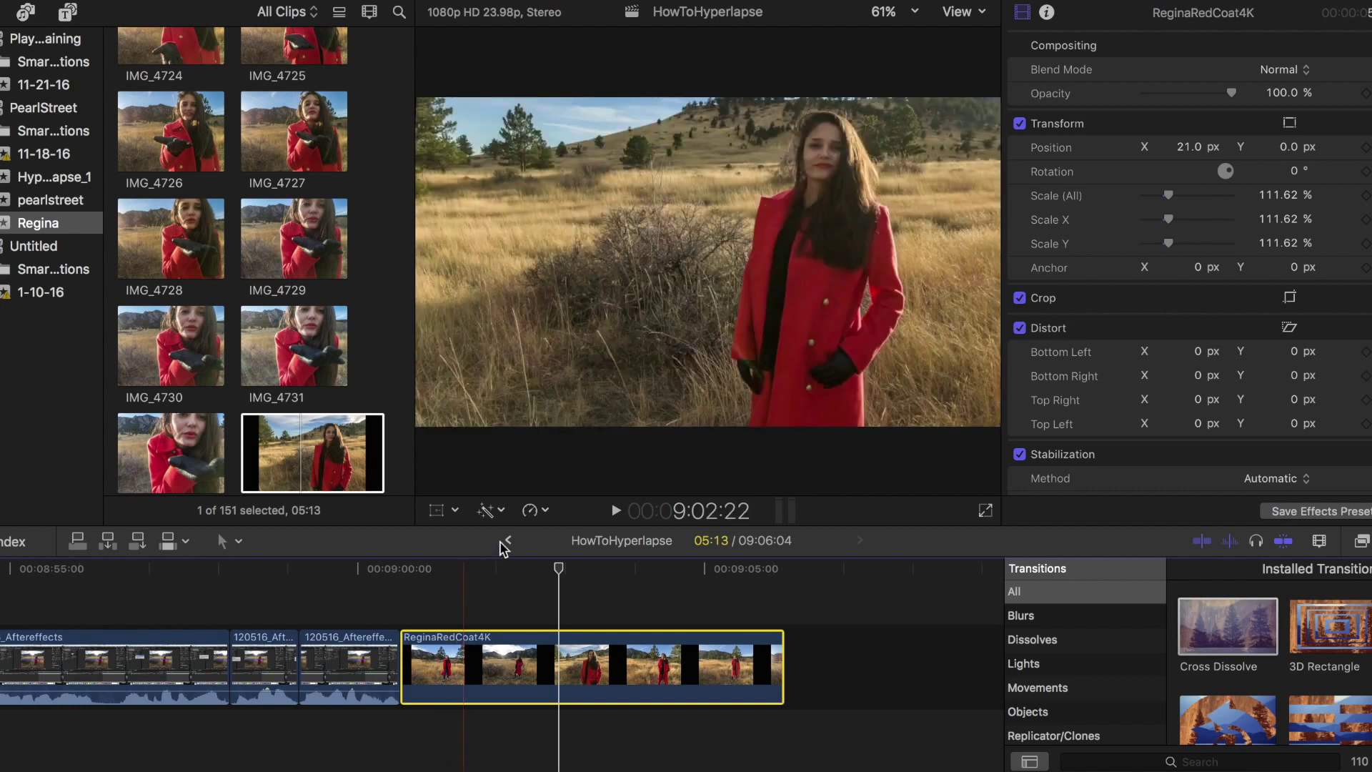
Retime the ReginaRedCoat4K clip to 150% speed.
left_click(532, 509)
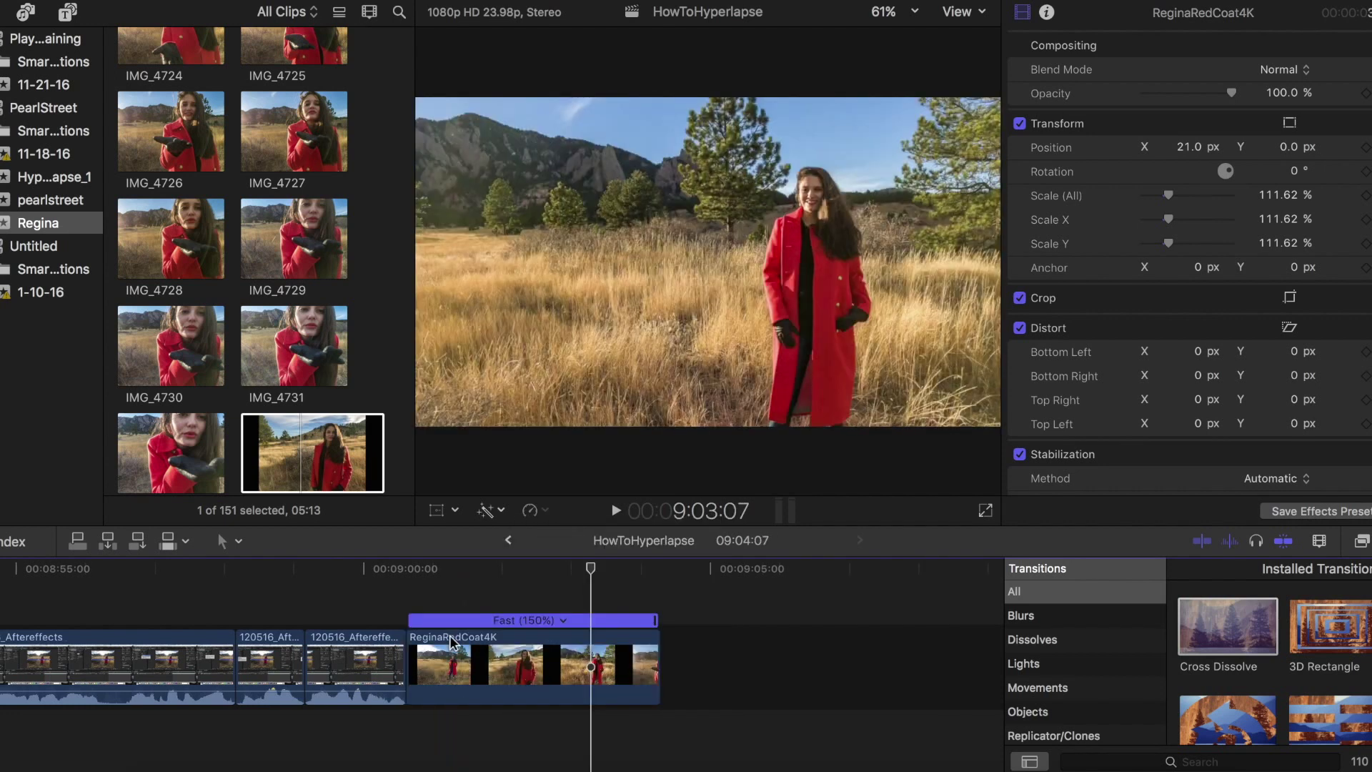